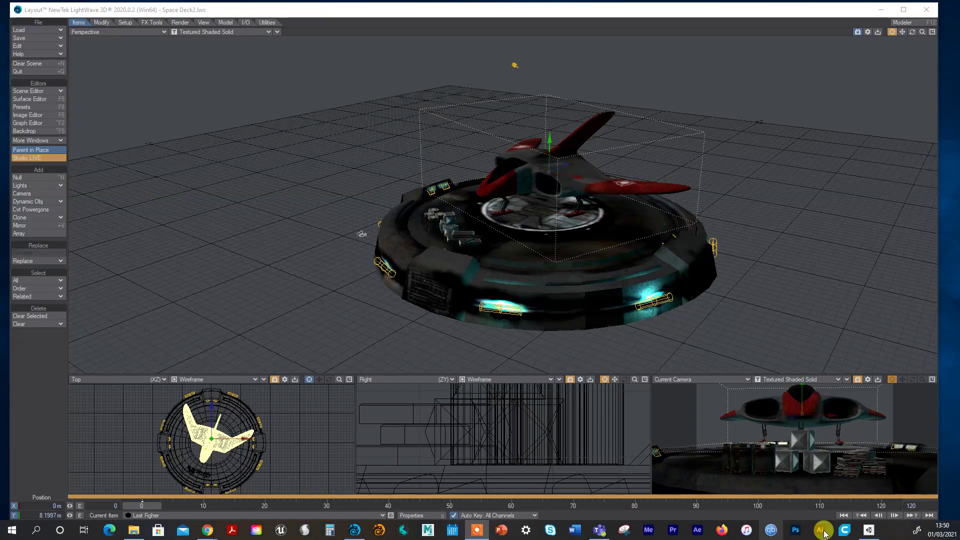
Bring Unity Hub up over the LightWave Space Deck scene
left_click(873, 532)
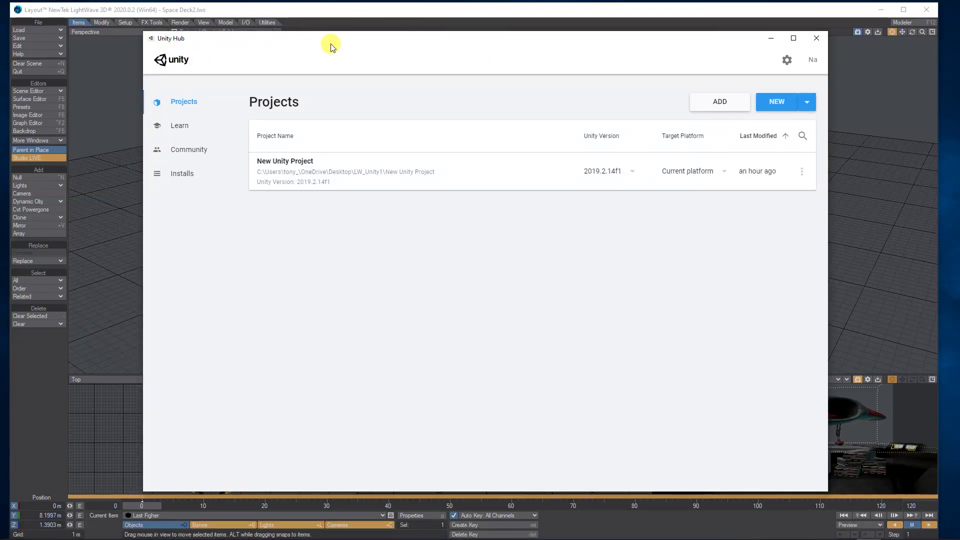
Create a 3D-template project 'LW-Unity' stored in a new Desktop folder 'LW-Unity 2'
left_click_drag(330, 47, 270, 47)
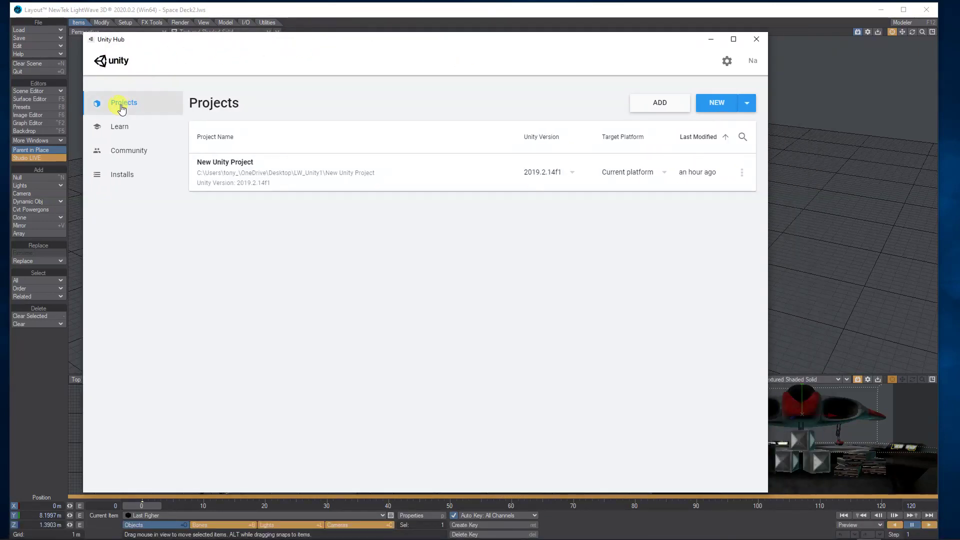
left_click(716, 103)
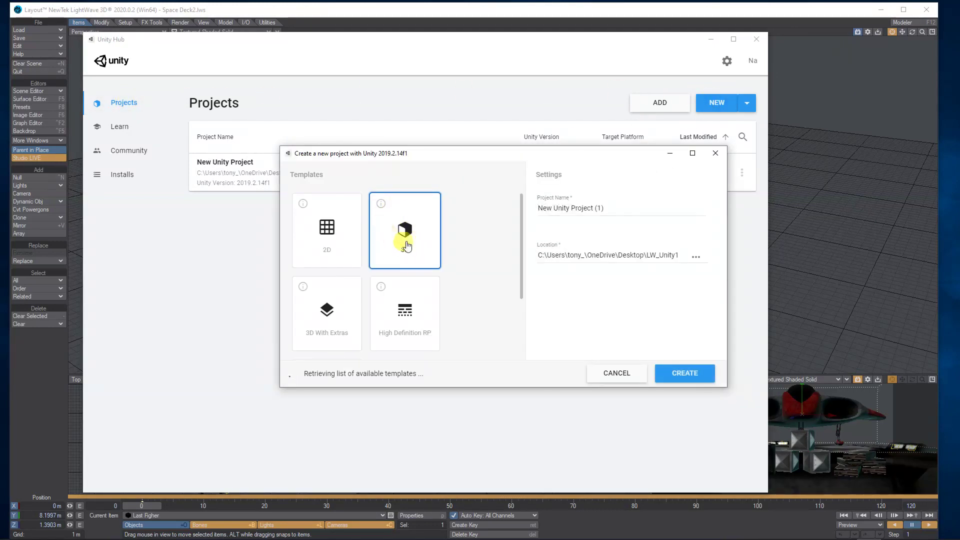
triple_click(609, 208)
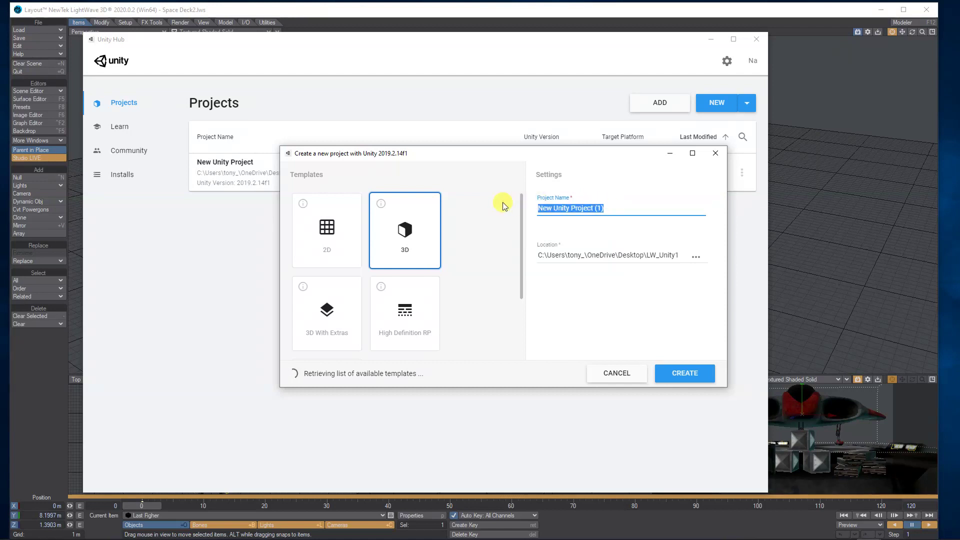
type("LW")
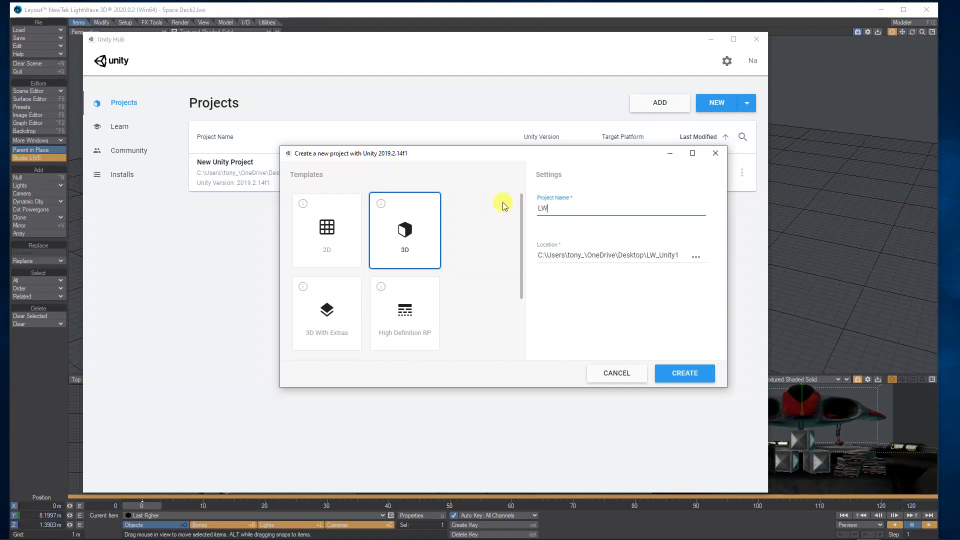
type("-Unity")
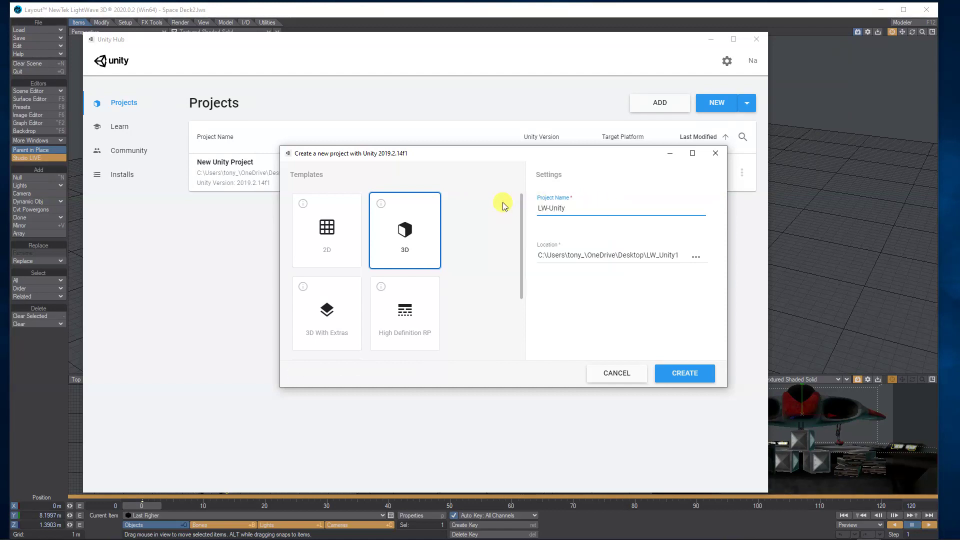
left_click(696, 257)
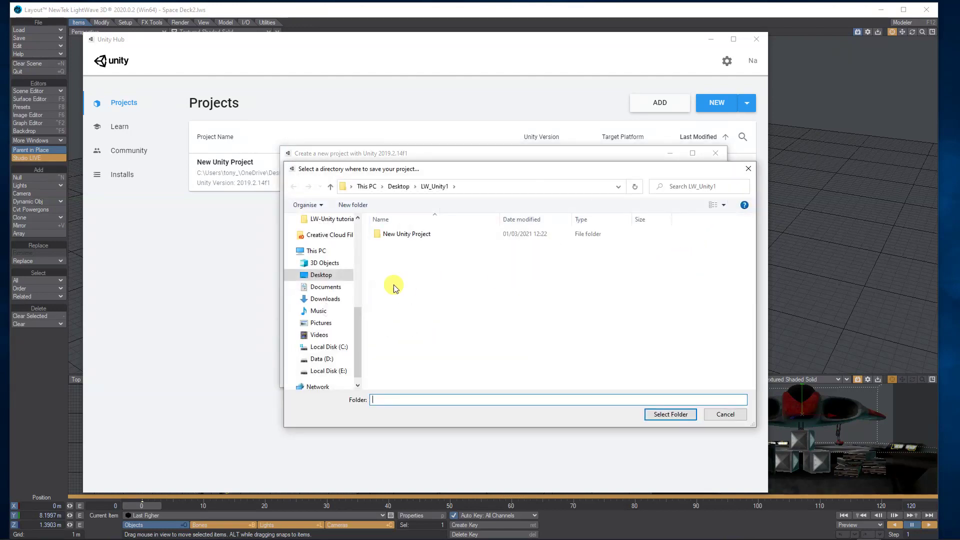
left_click(322, 277)
right_click(564, 372)
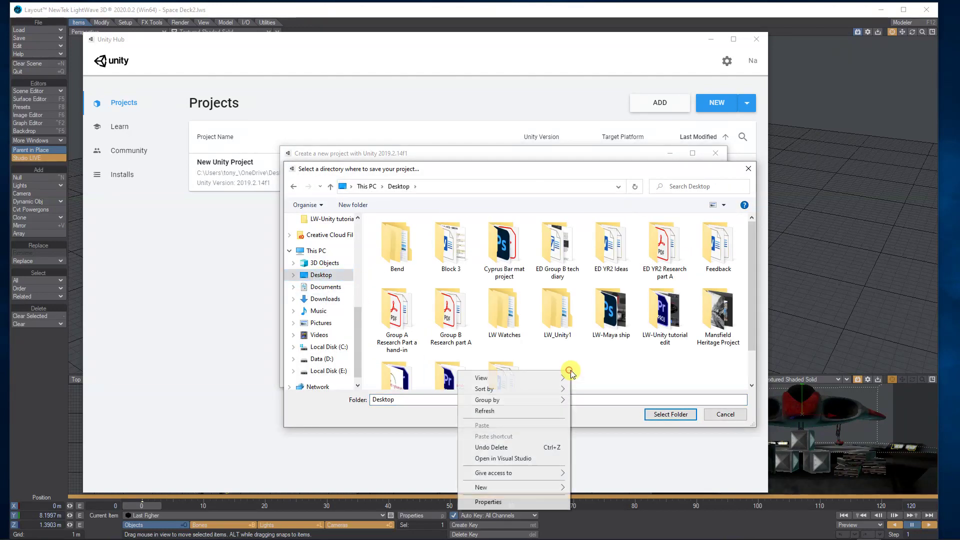
mouse_move(481, 486)
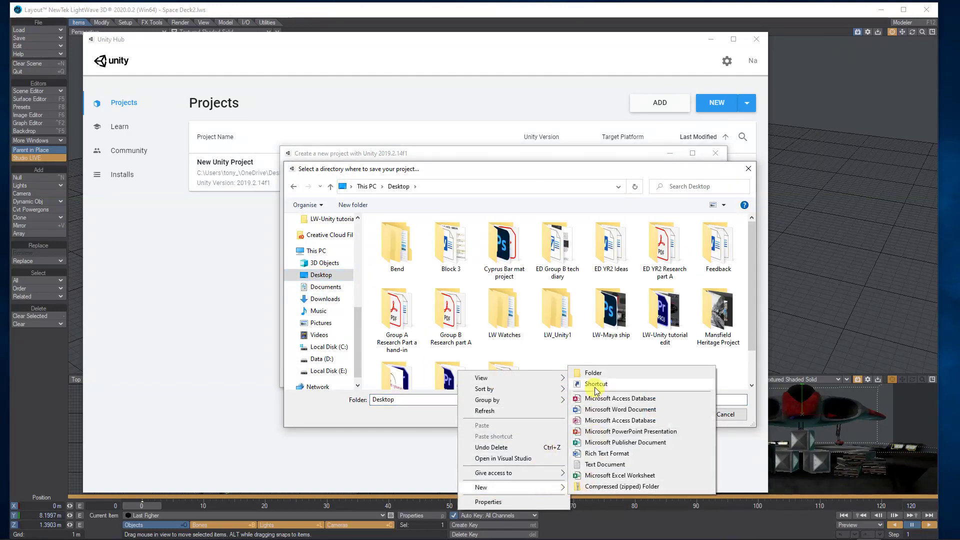
left_click(595, 375)
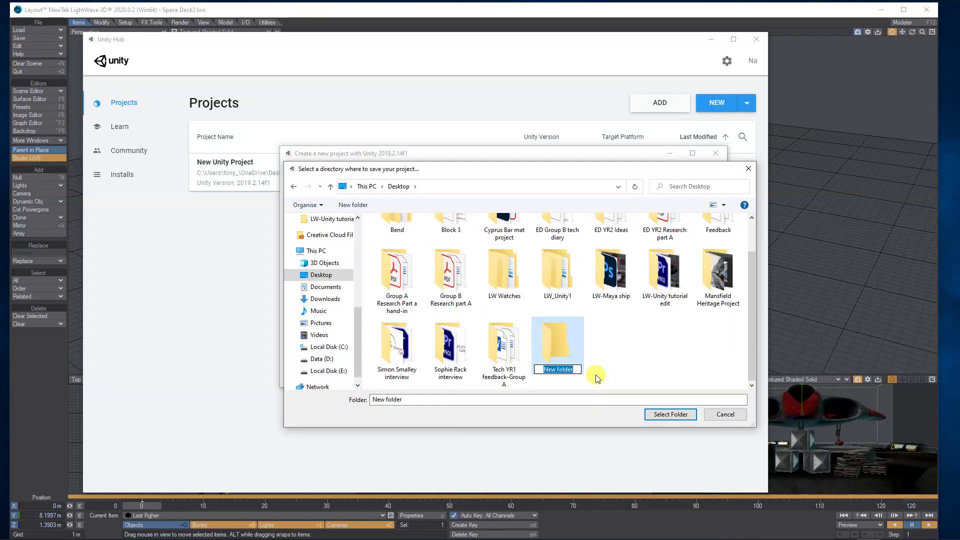
type("LW-Unity 2")
key("Return")
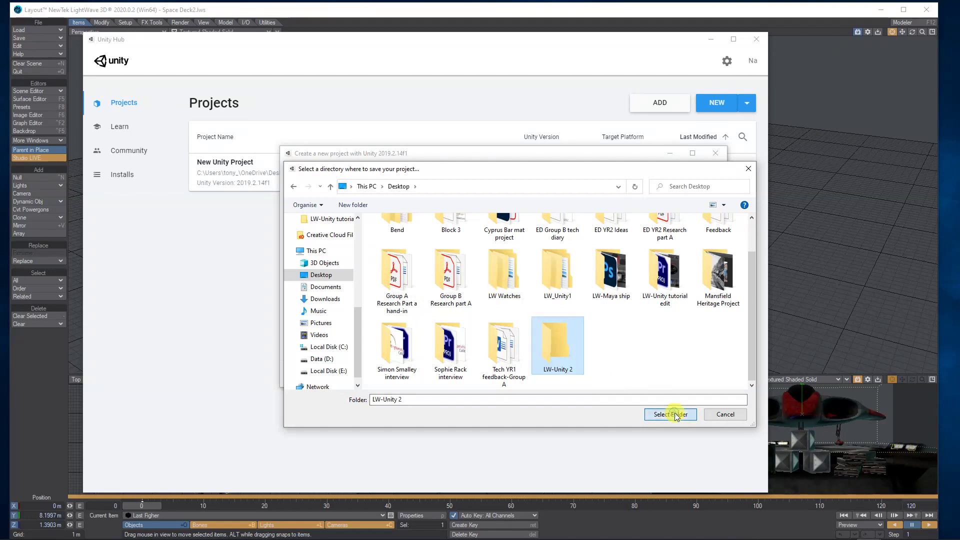
left_click(671, 415)
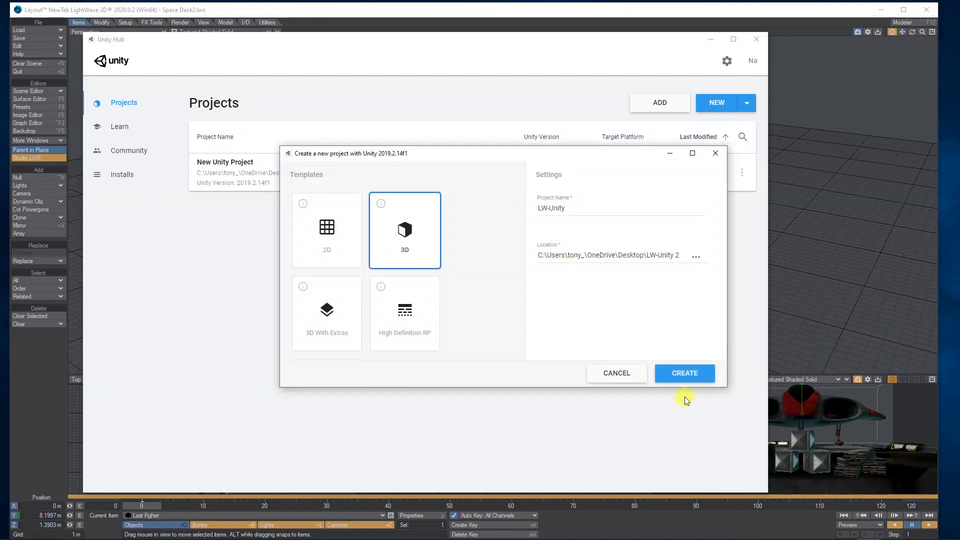
left_click(682, 371)
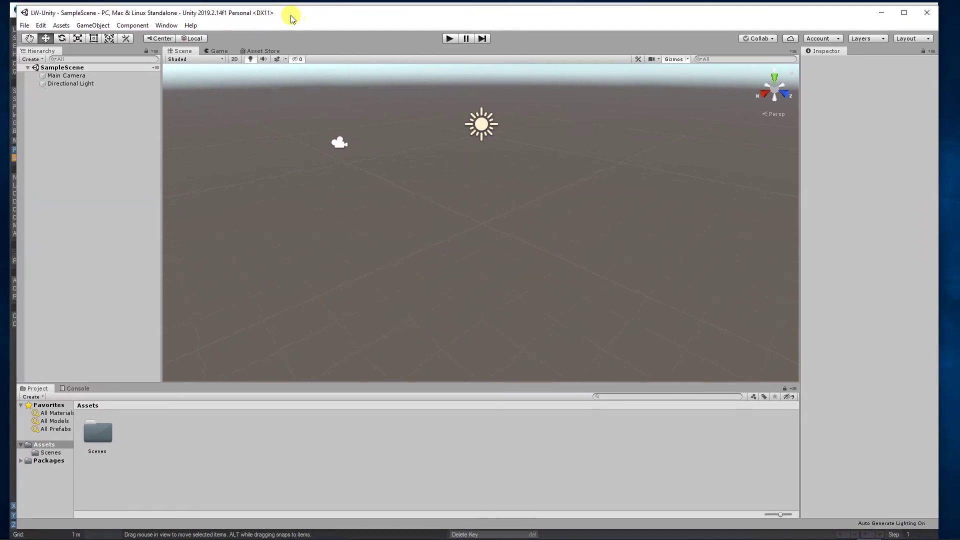
Focus the Hierarchy panel of the new project's SampleScene
left_click(70, 125)
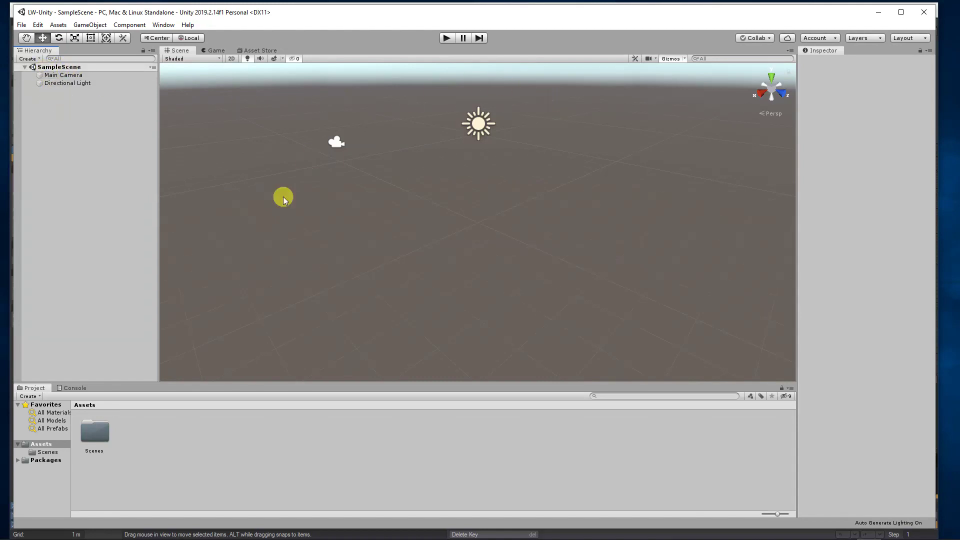
Add a 3D Cube from the Hierarchy and lift it along Y to about 0.51
right_click(63, 103)
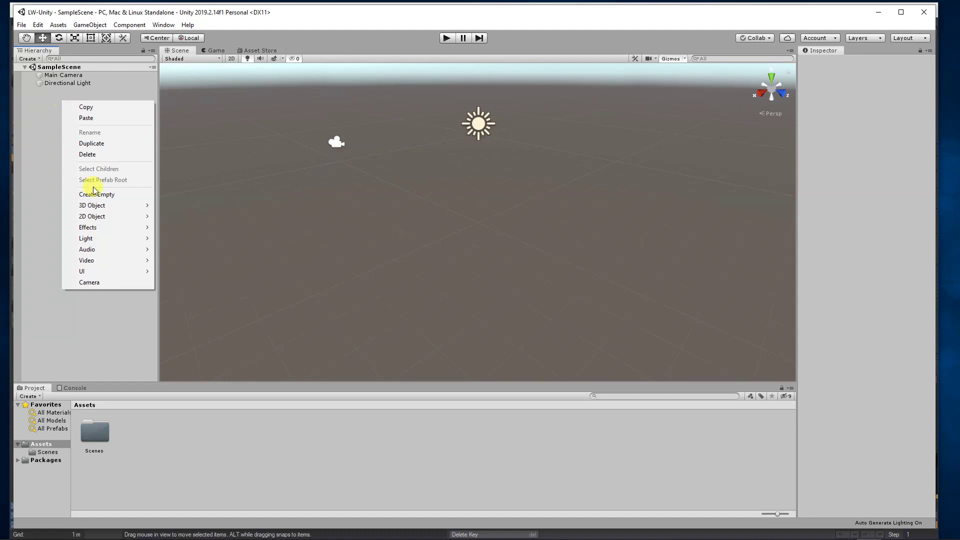
mouse_move(92, 204)
left_click(188, 206)
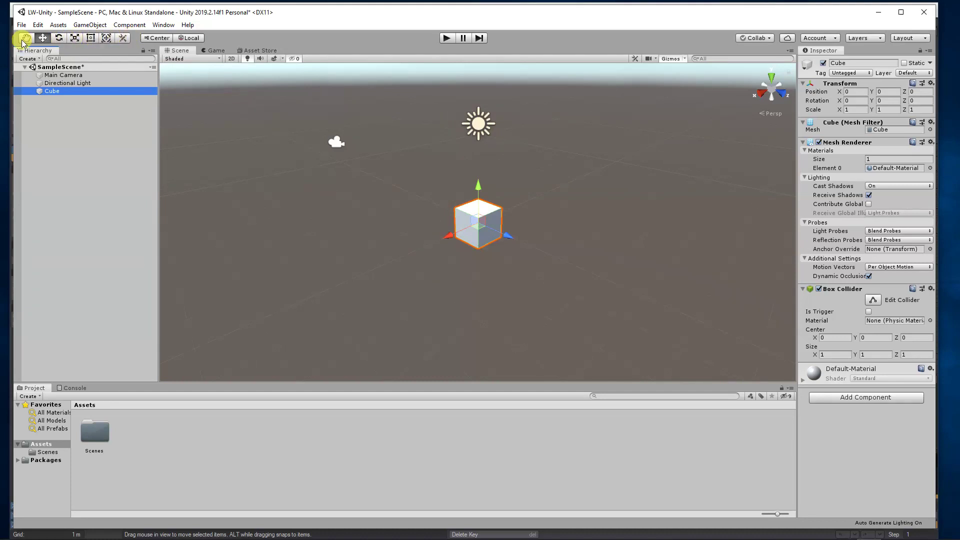
left_click(24, 39)
mouse_move(432, 194)
left_mouse_down()
mouse_move(306, 192)
mouse_move(464, 199)
mouse_move(421, 266)
mouse_move(431, 180)
mouse_move(332, 201)
mouse_move(455, 201)
left_mouse_up()
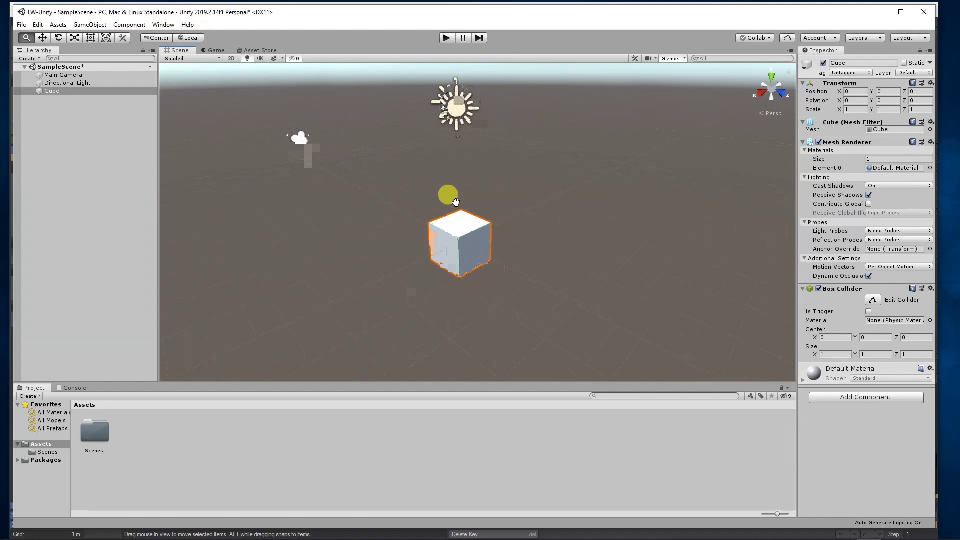
scroll(455, 201, "down", 2)
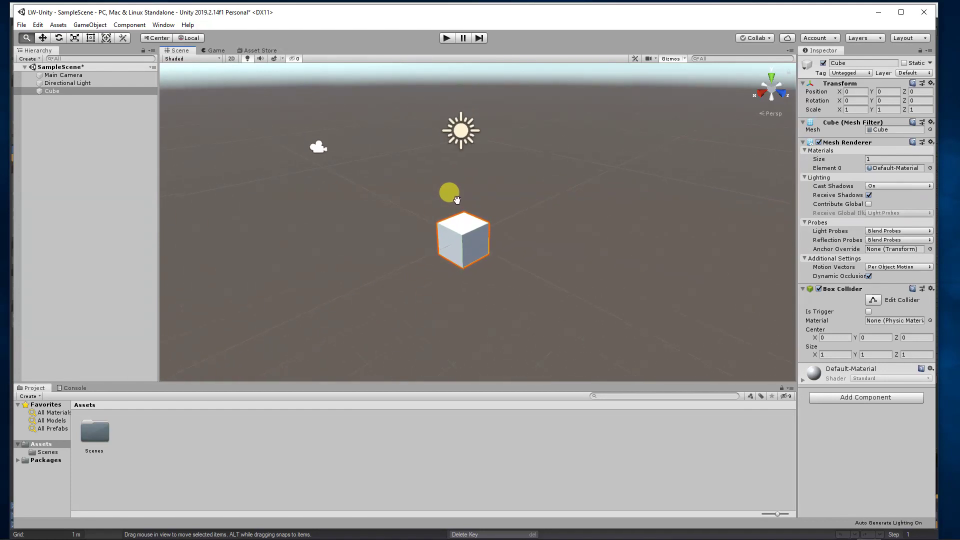
left_click(43, 37)
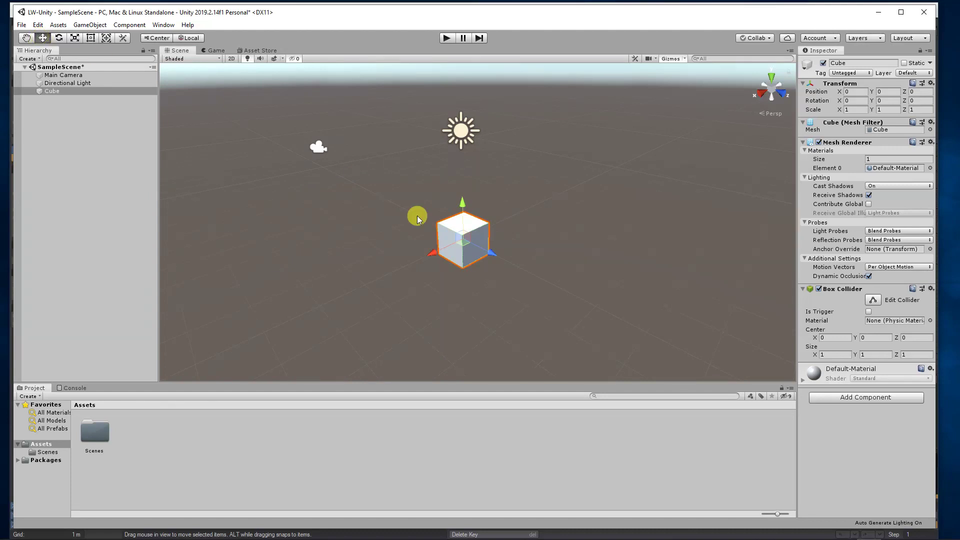
mouse_move(464, 208)
left_mouse_down()
mouse_move(460, 186)
mouse_move(493, 234)
mouse_move(479, 232)
left_mouse_up()
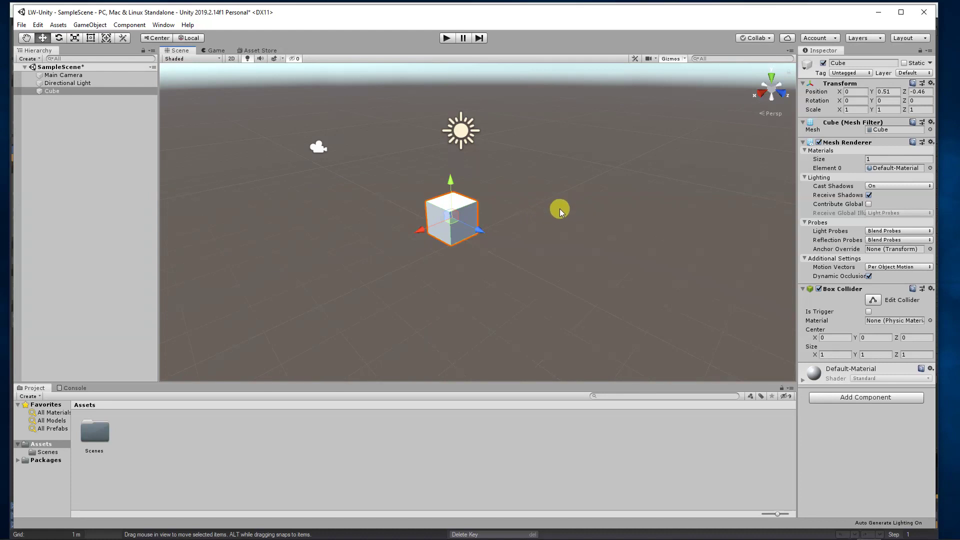
mouse_move(559, 208)
left_mouse_down("alt")
mouse_move(409, 208)
mouse_move(637, 187)
mouse_move(525, 204)
mouse_move(412, 202)
mouse_move(688, 206)
mouse_move(478, 222)
mouse_move(643, 215)
mouse_move(670, 185)
left_mouse_up("alt")
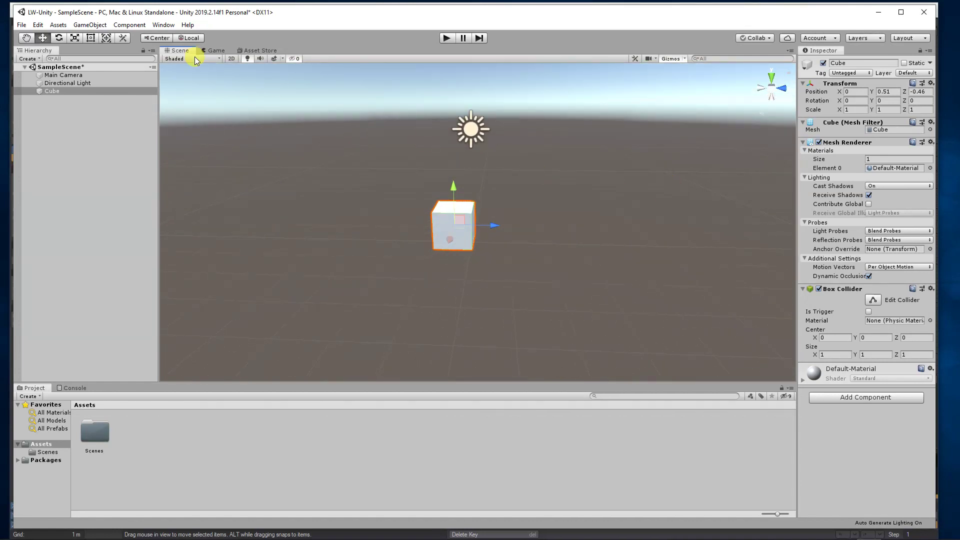
Tilt the cube around its X axis, then scale it up and stretch it along Z
left_click(60, 37)
left_click_drag(475, 210, 480, 197)
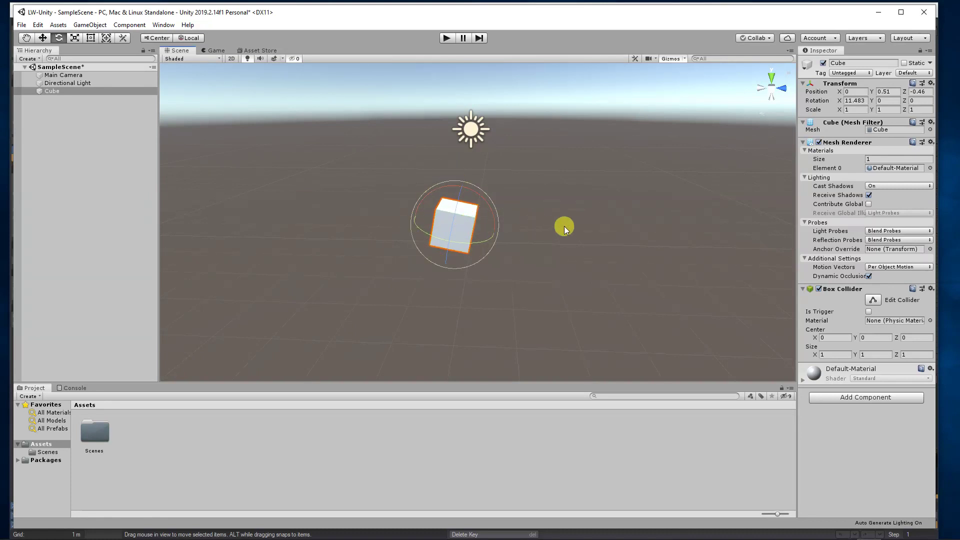
mouse_move(564, 226)
left_mouse_down("alt")
mouse_move(496, 215)
mouse_move(314, 315)
left_mouse_up("alt")
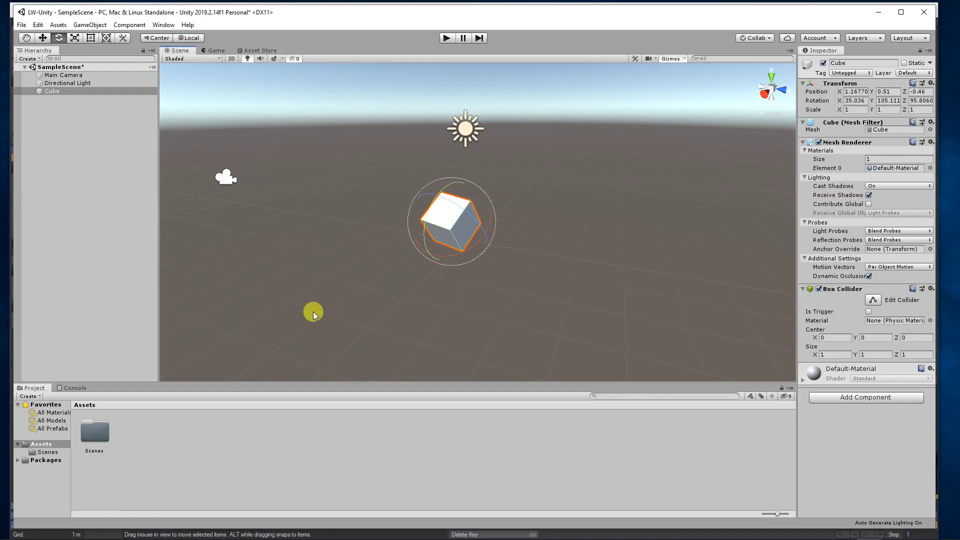
left_click(75, 37)
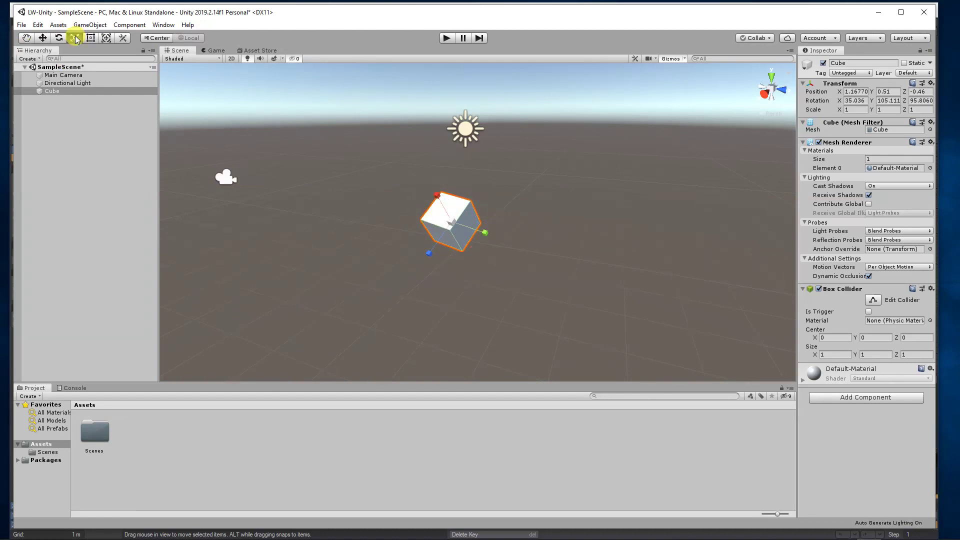
mouse_move(451, 220)
left_mouse_down()
mouse_move(467, 222)
mouse_move(441, 186)
mouse_move(403, 160)
left_mouse_up()
left_click_drag(434, 254, 429, 254)
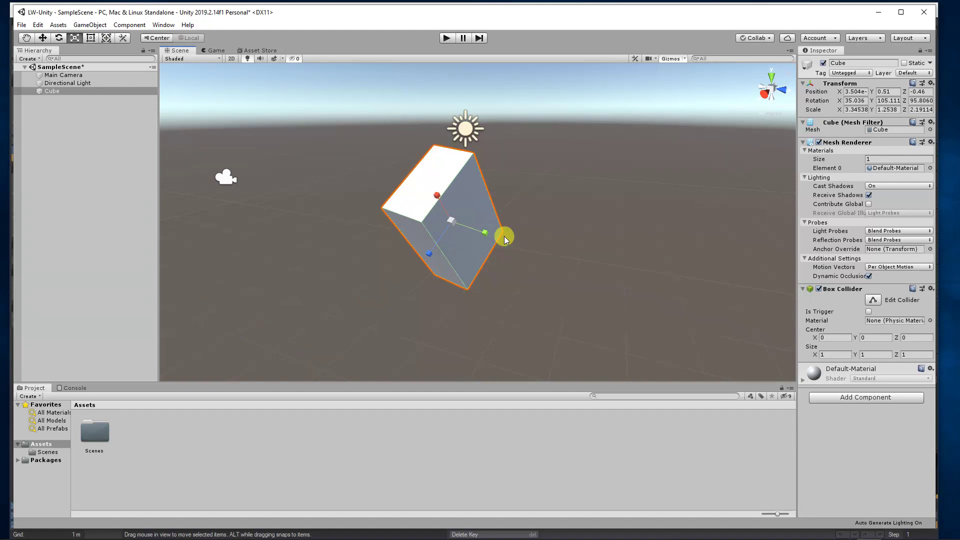
Reshape the cube into a smaller tilted slab, about scale 1.6, 2.86, 0.65
left_click(89, 38)
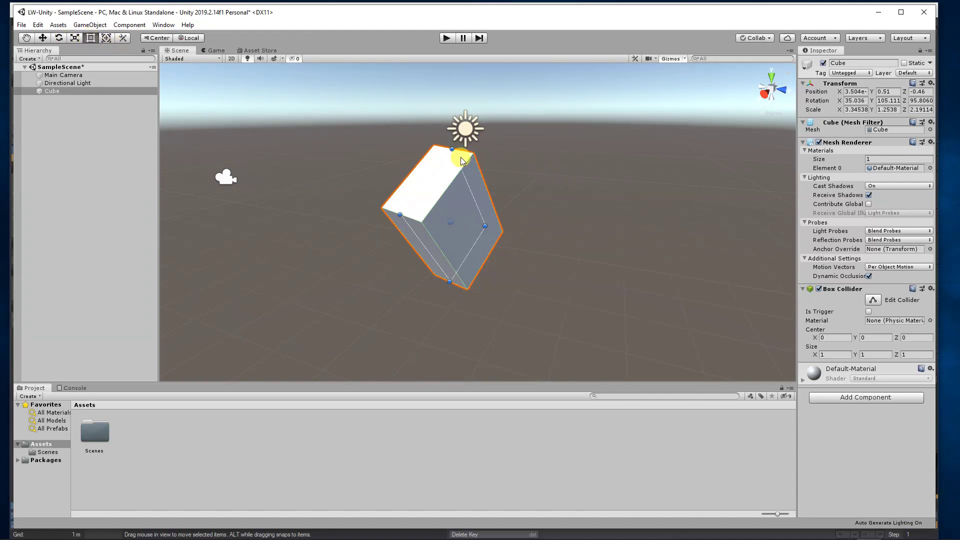
mouse_move(454, 150)
left_mouse_down()
mouse_move(447, 248)
mouse_move(473, 247)
left_mouse_up()
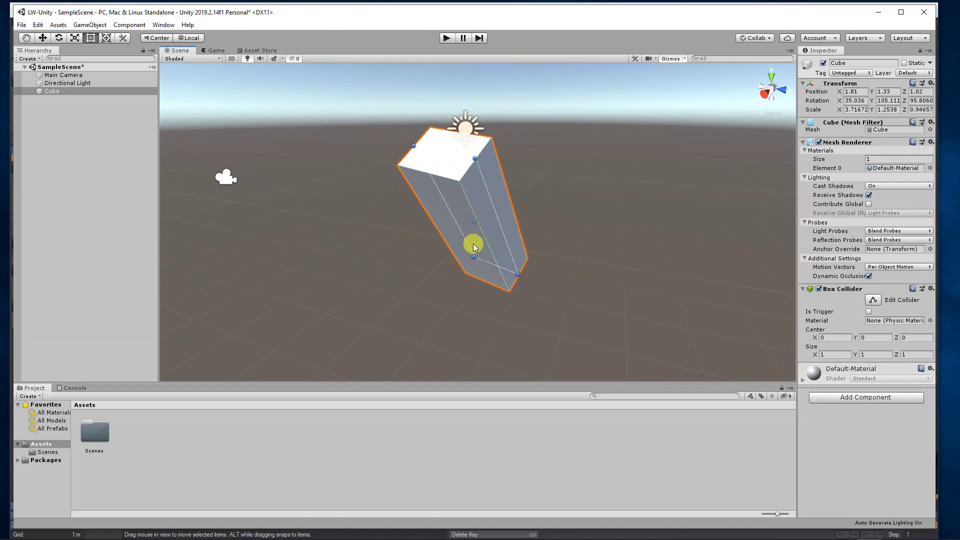
left_click_drag(466, 256, 442, 267)
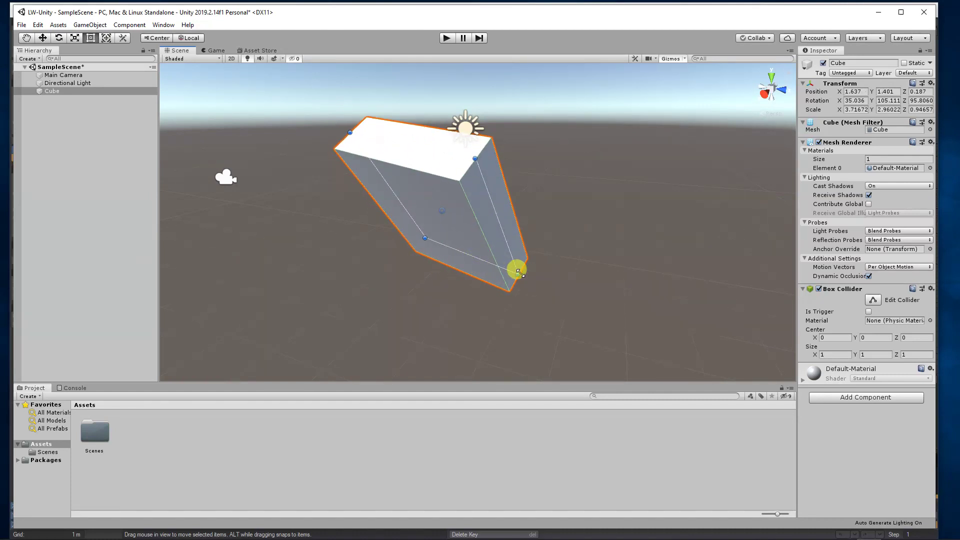
left_click_drag(517, 272, 504, 240)
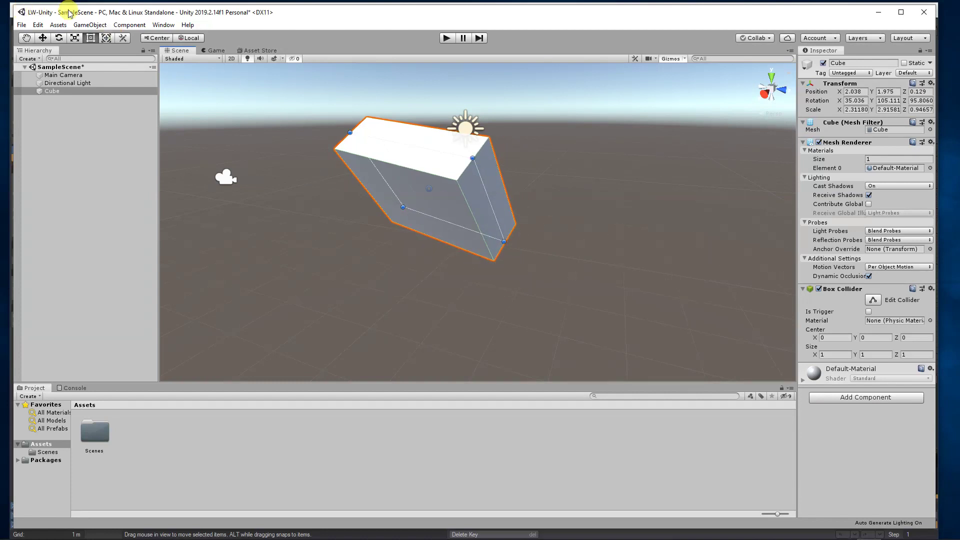
left_click(105, 38)
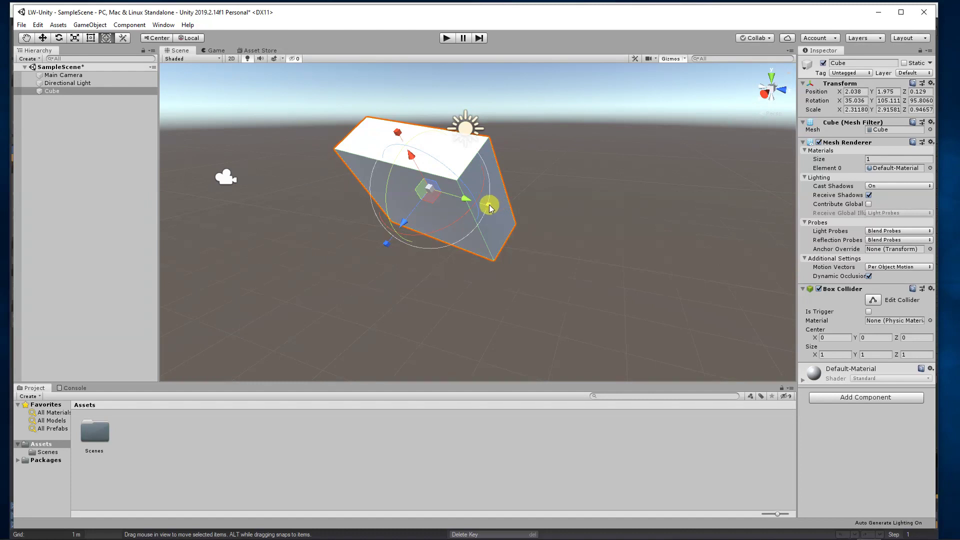
left_click_drag(488, 206, 510, 212)
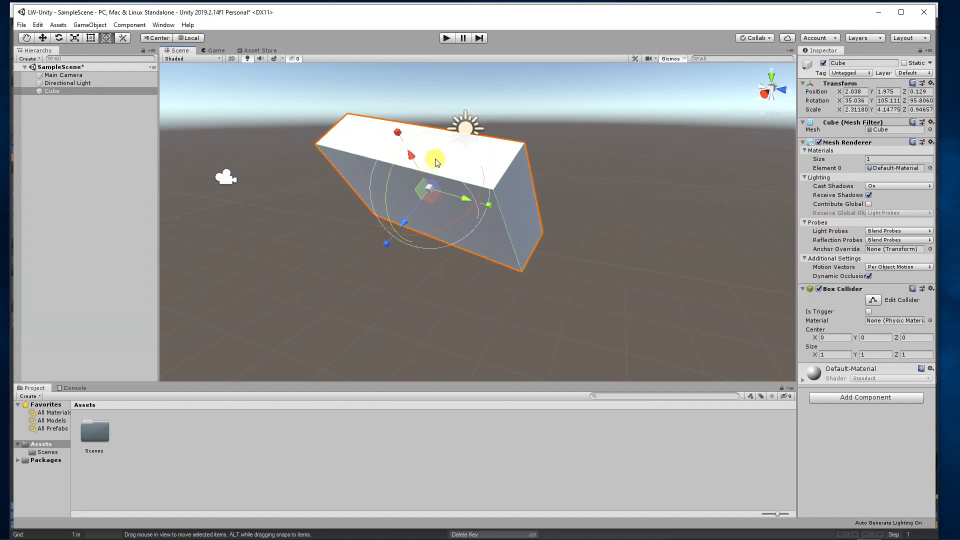
mouse_move(437, 162)
left_mouse_down()
mouse_move(430, 201)
mouse_move(454, 224)
left_mouse_up()
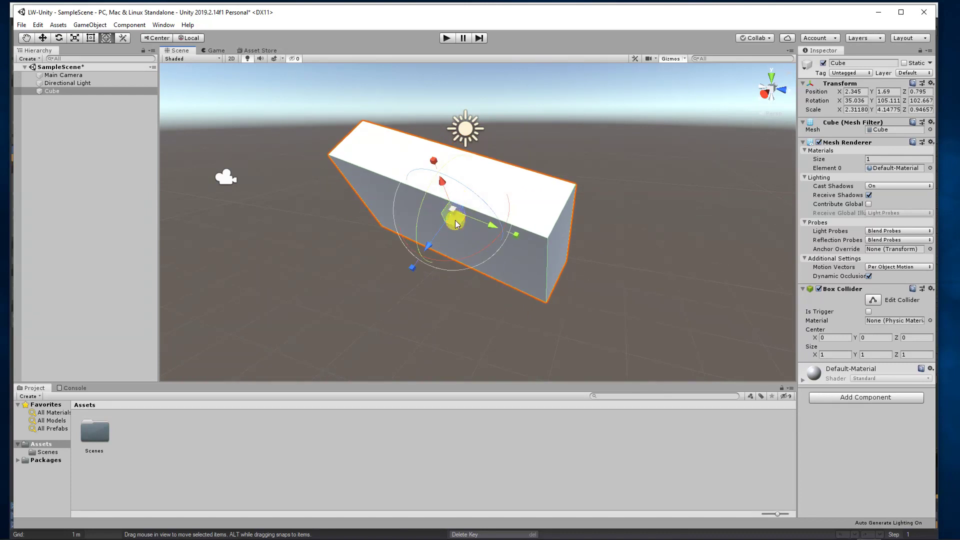
mouse_move(453, 213)
left_mouse_down("shift")
mouse_move(439, 212)
mouse_move(460, 172)
left_mouse_up("shift")
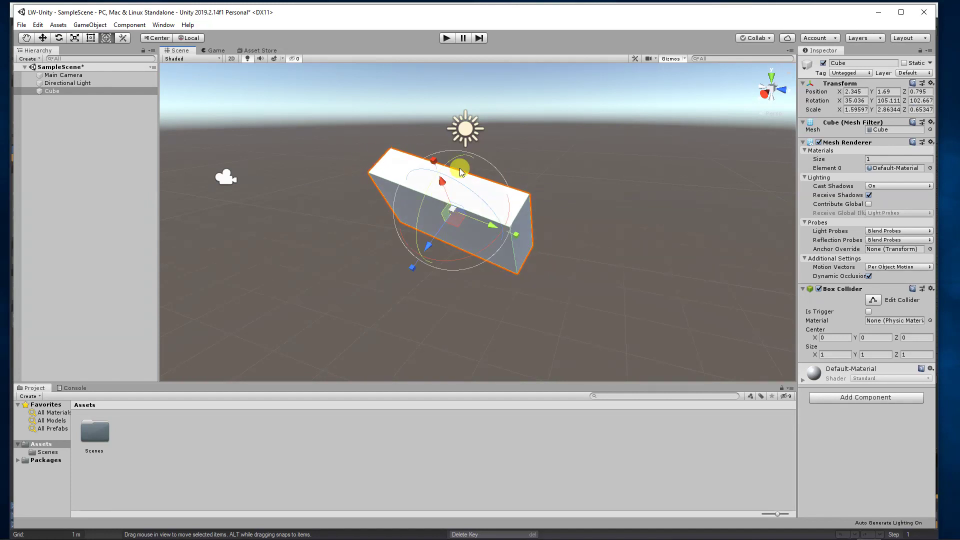
left_click(26, 39)
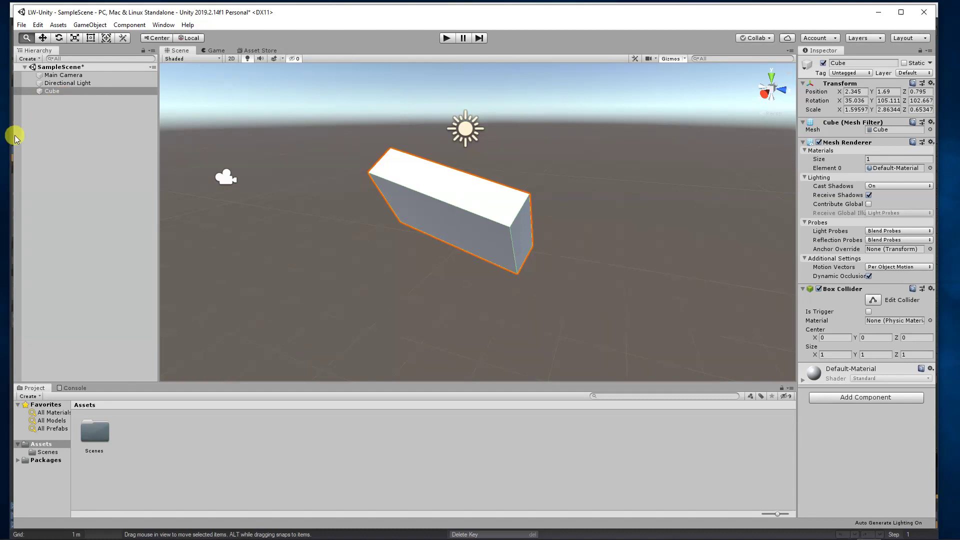
Inspect the Cube and Directional Light, and browse the Scenes folder in Assets
left_click(51, 92)
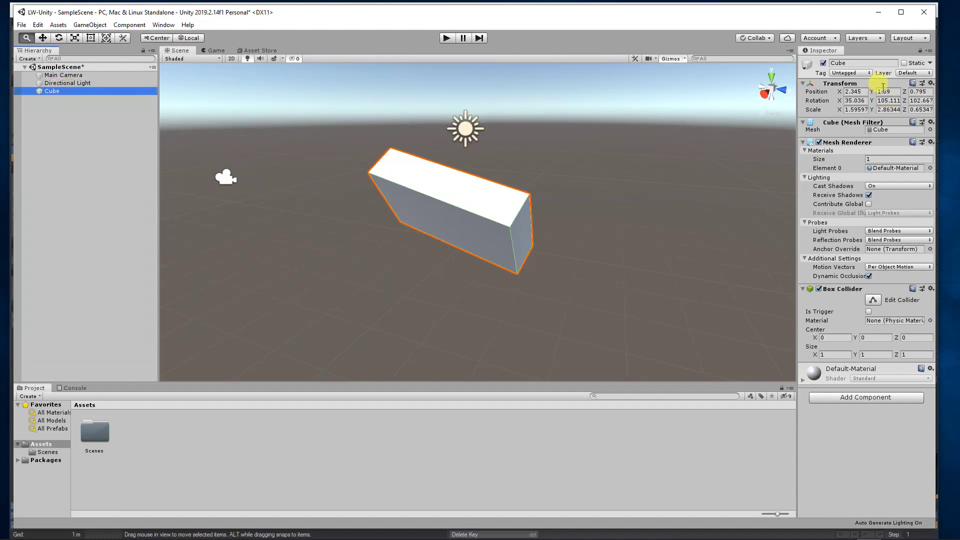
left_click(68, 83)
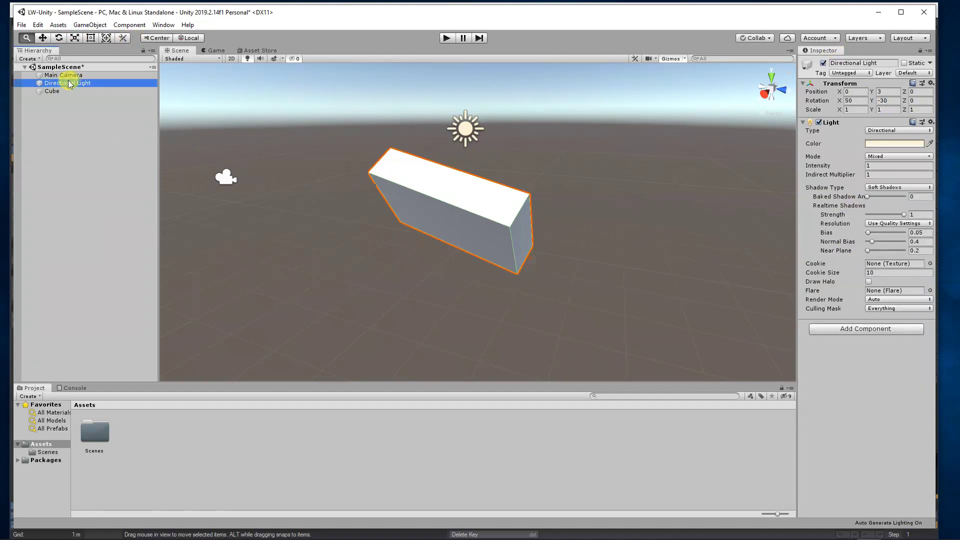
left_click(66, 75)
left_click(75, 91)
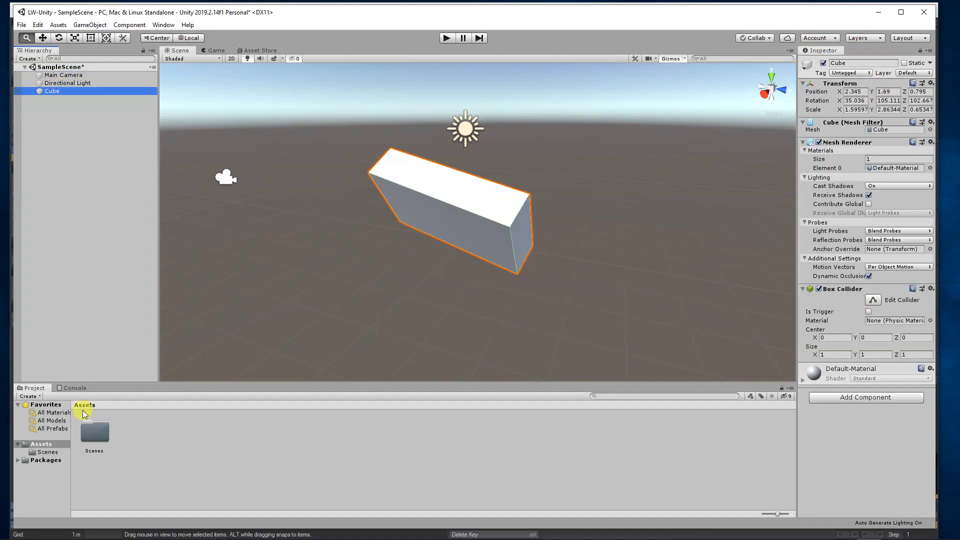
double_click(99, 433)
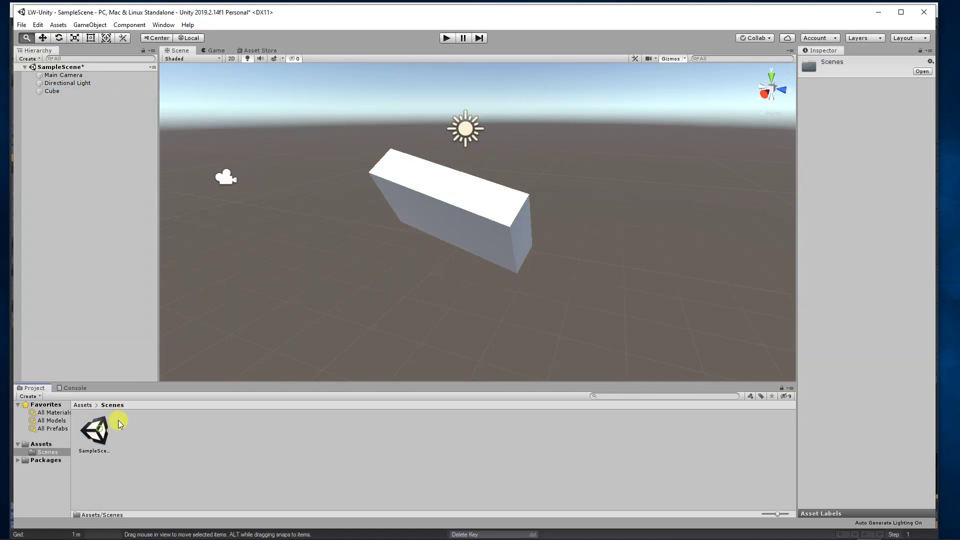
left_click(83, 406)
left_click(159, 435)
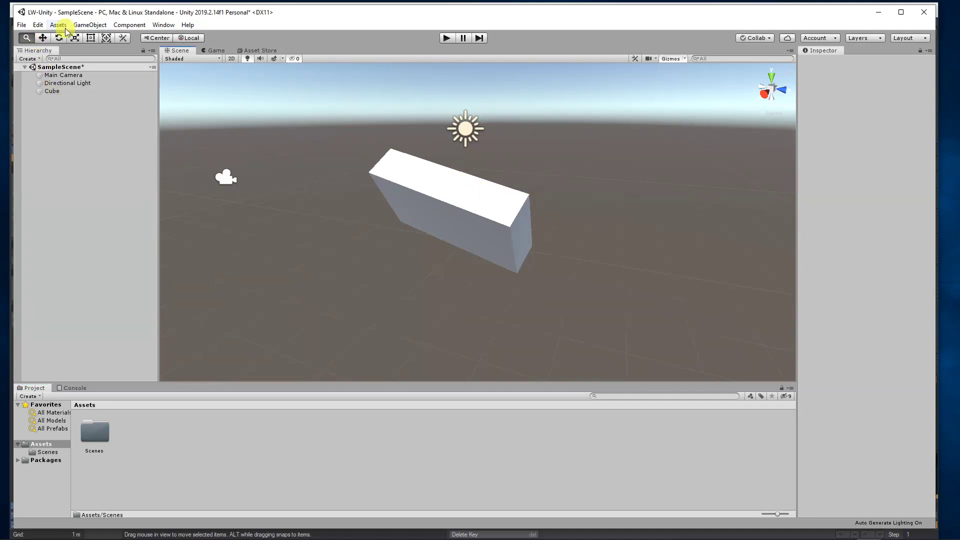
Select the cube in the Scene view and delete it
left_click(42, 38)
left_click(497, 206)
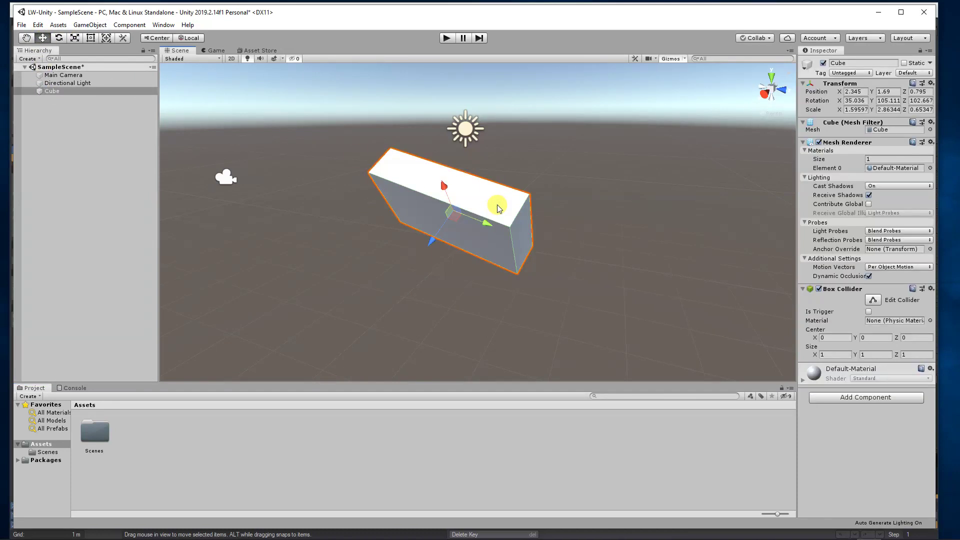
key("Delete")
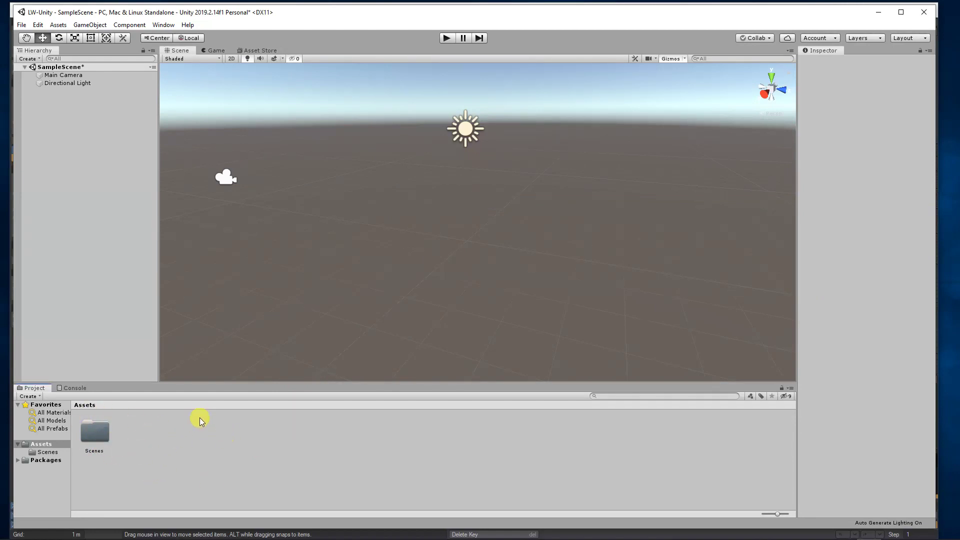
Browse File Explorer into the Desktop's LW-Unity 2 folder and move the window aside
key("super+e")
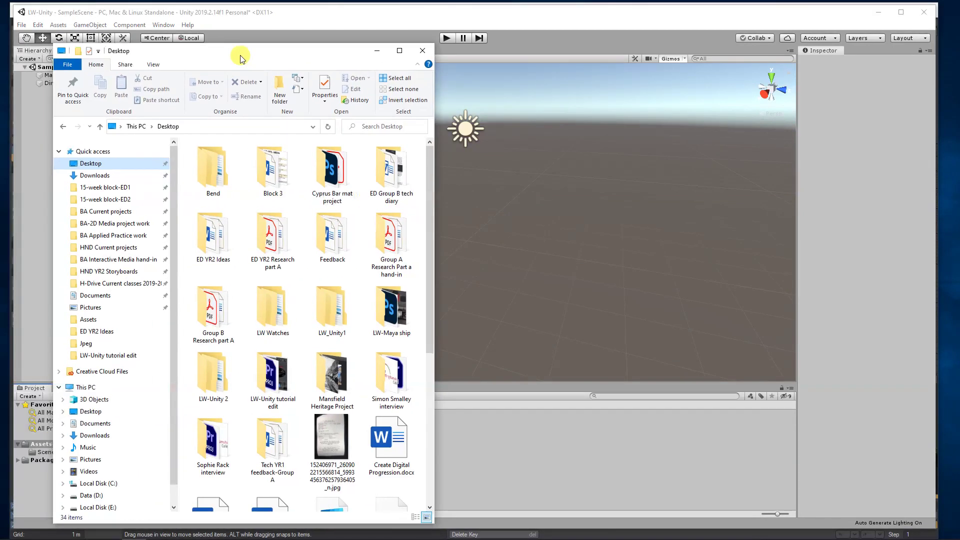
scroll(418, 309, "down", 3)
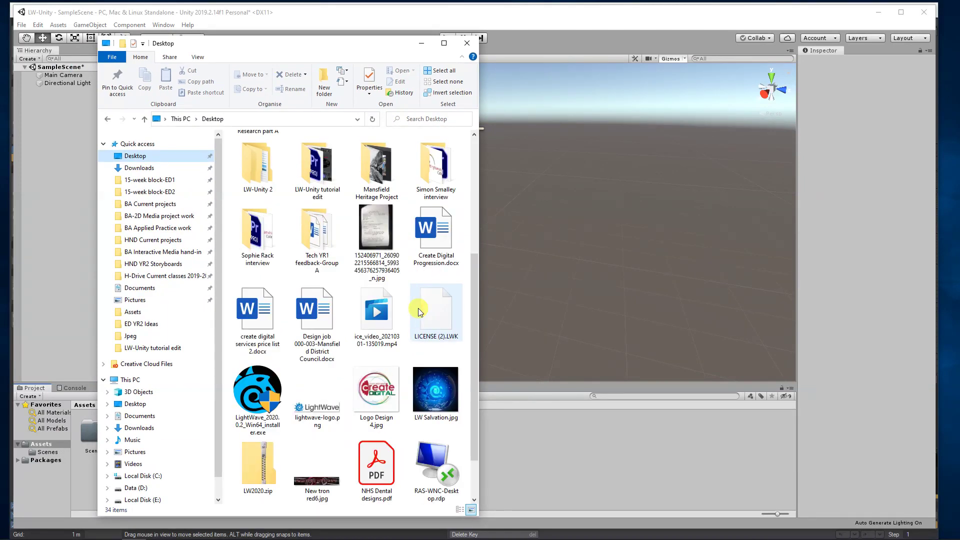
scroll(408, 258, "up", 3)
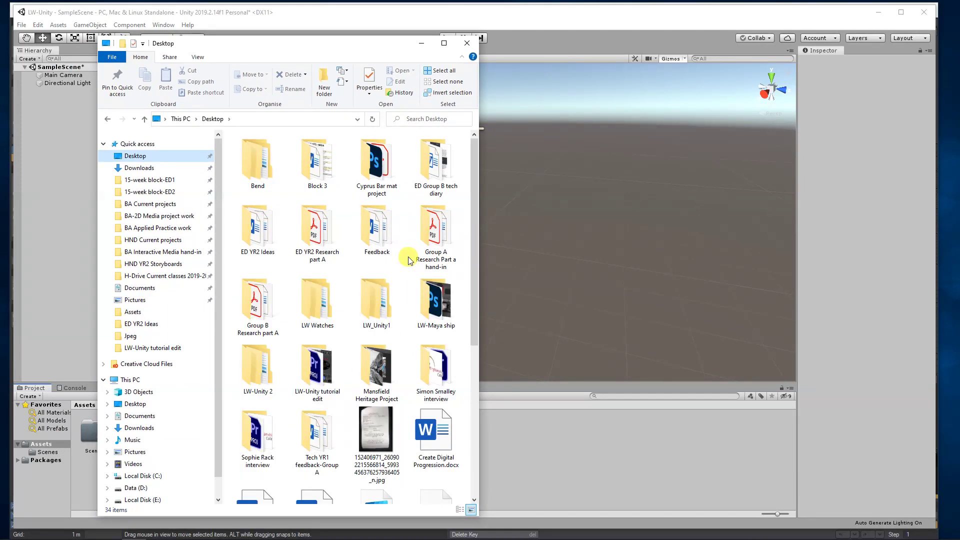
double_click(250, 359)
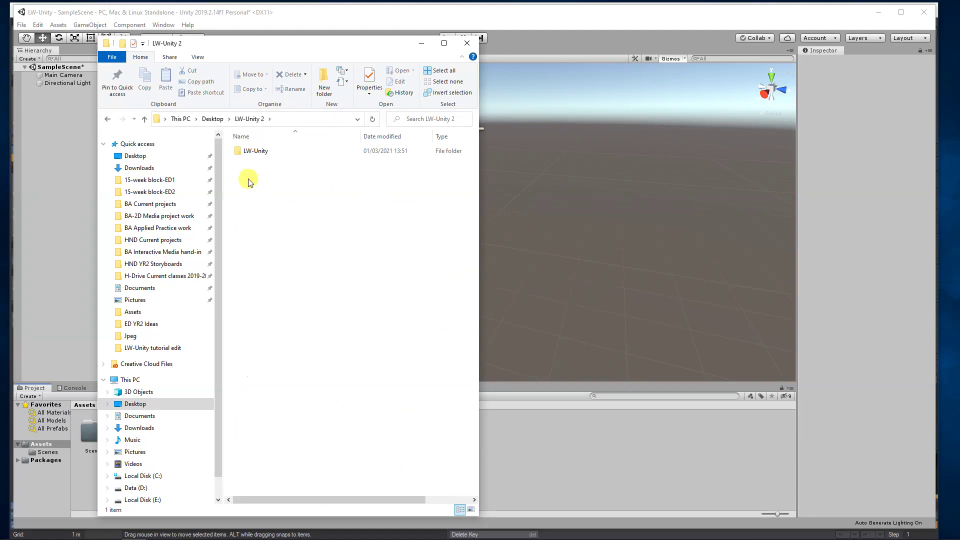
left_click_drag(336, 47, 11, 122)
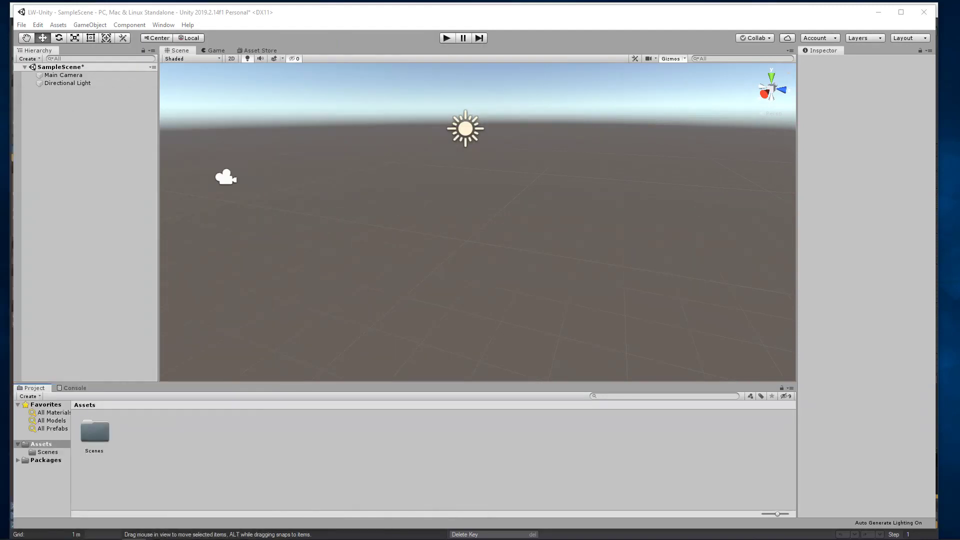
Create a folder named Materials in the project's Assets
left_click(115, 419)
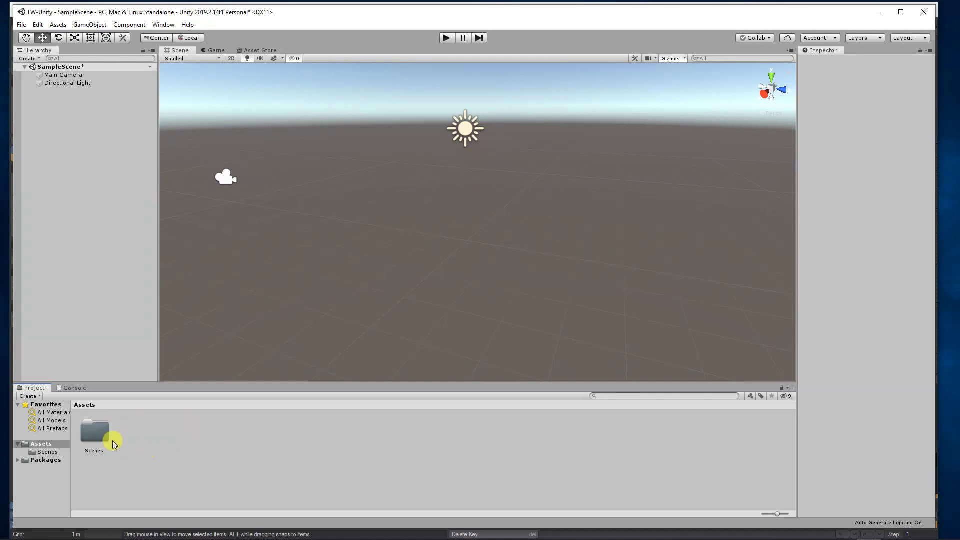
right_click(146, 432)
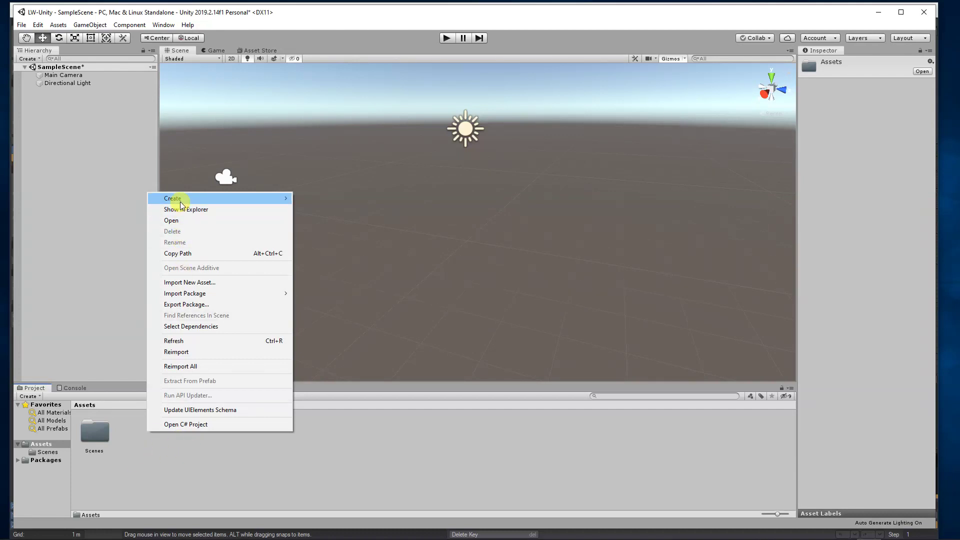
mouse_move(171, 199)
left_click(332, 156)
type("Materials")
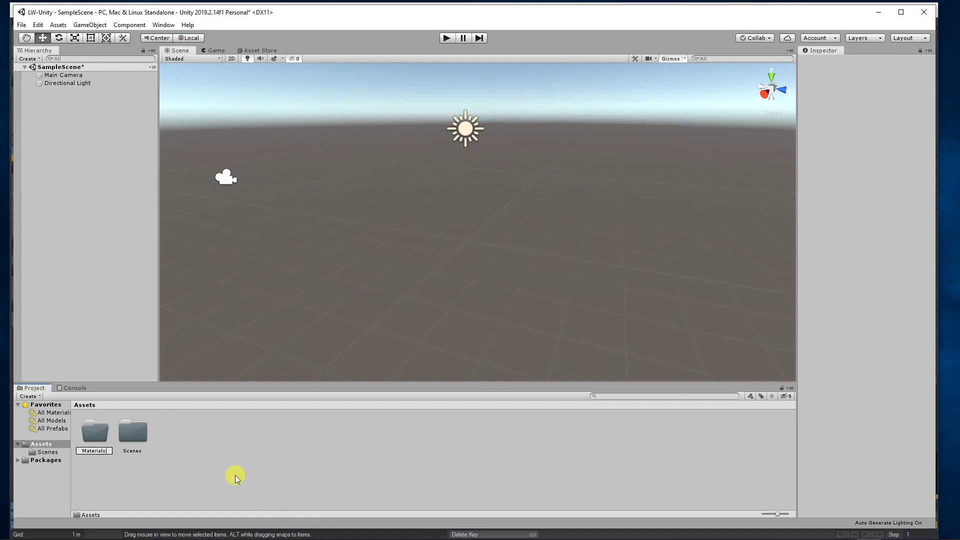
key("Return")
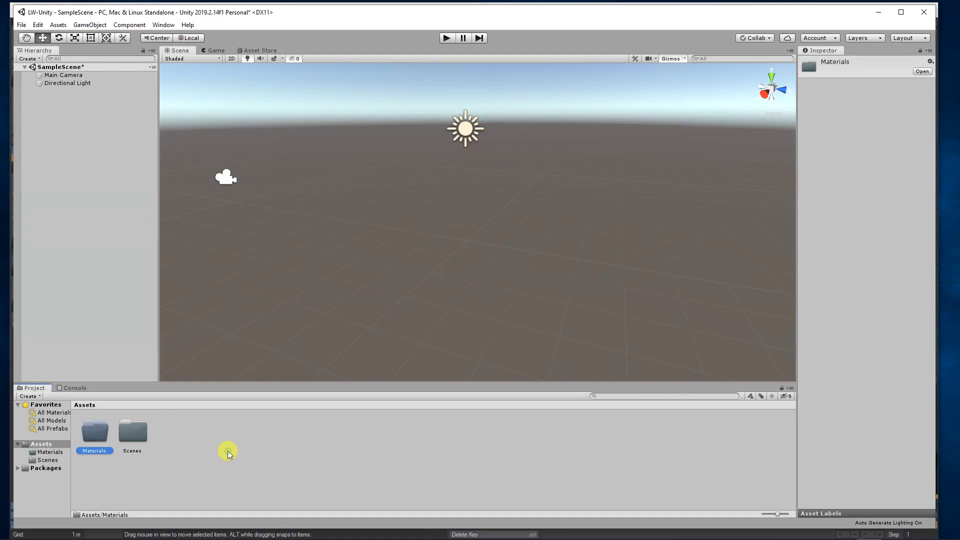
Create a second Assets folder named Images
right_click(216, 437)
mouse_move(247, 204)
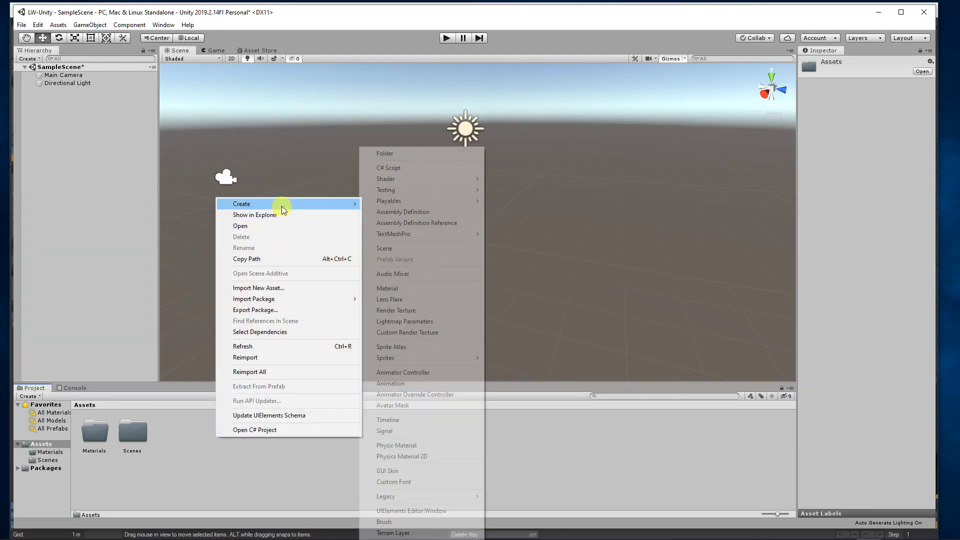
left_click(412, 155)
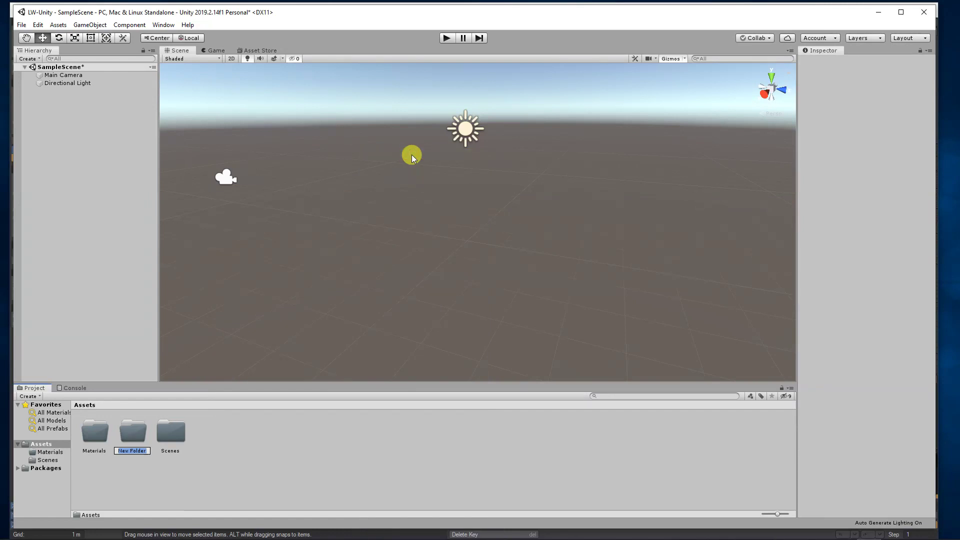
key("Return")
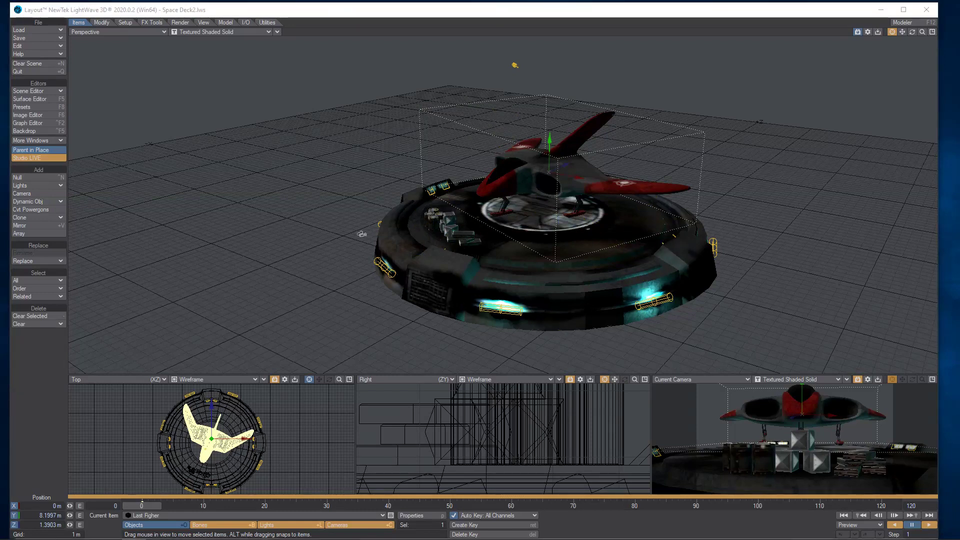
key("alt+Tab")
Check that the LW-Unity > Assets > Images folder is empty
left_click(320, 177)
double_click(320, 176)
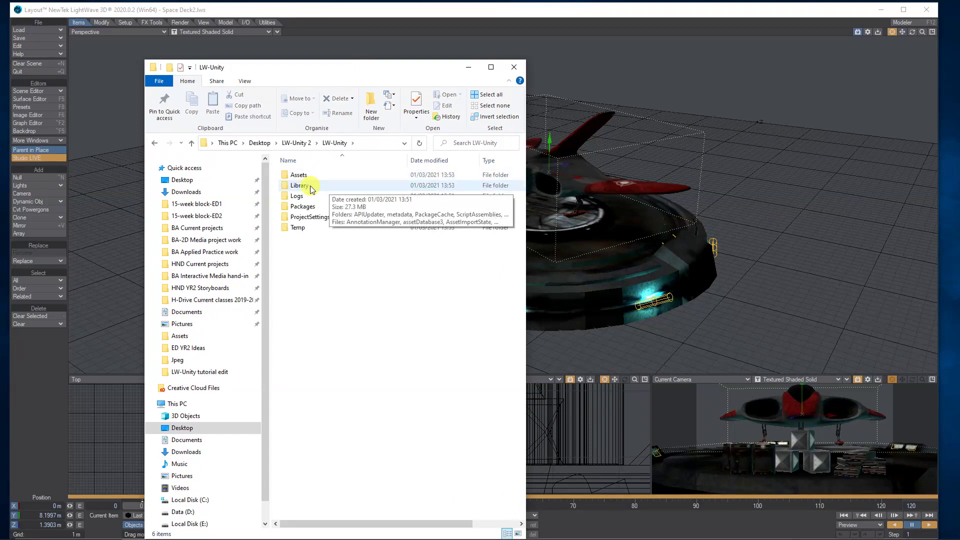
double_click(306, 177)
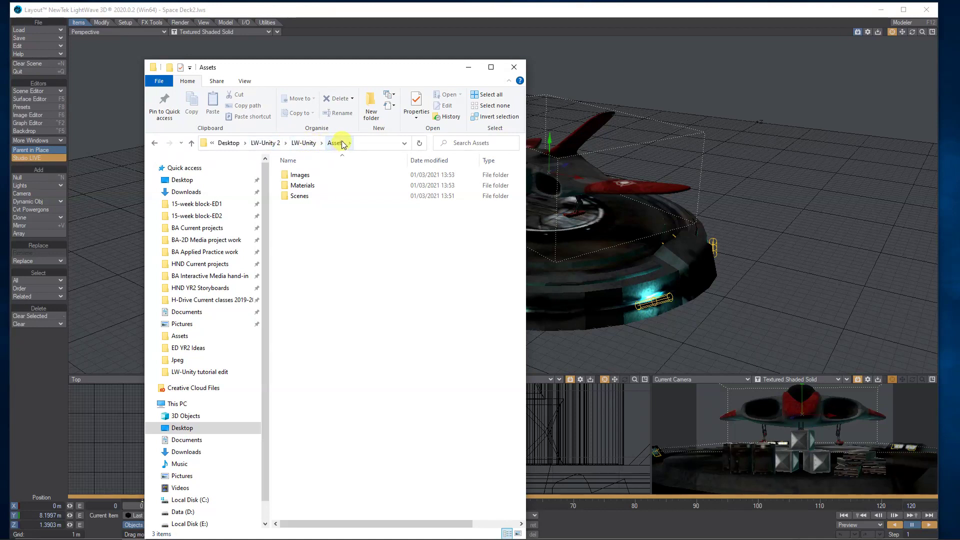
double_click(301, 176)
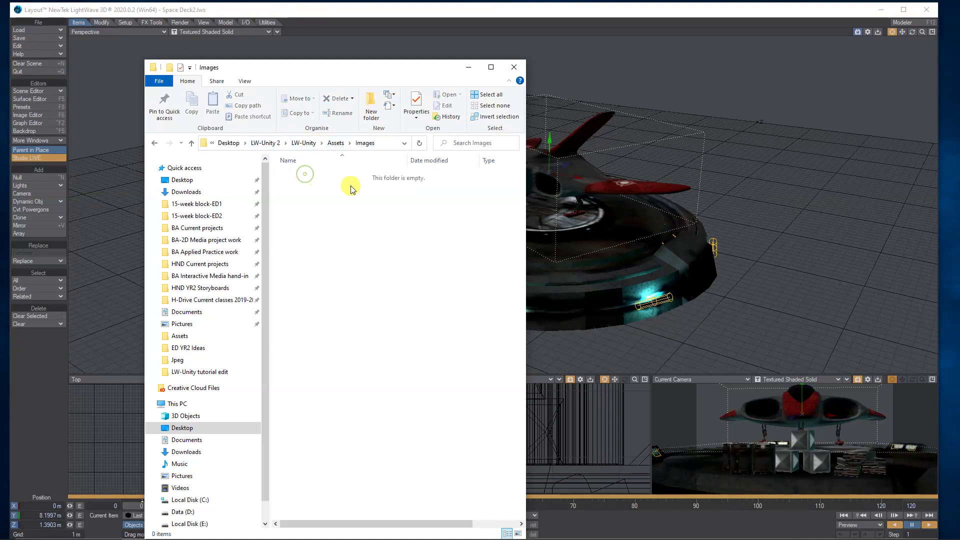
left_click_drag(410, 68, 343, 59)
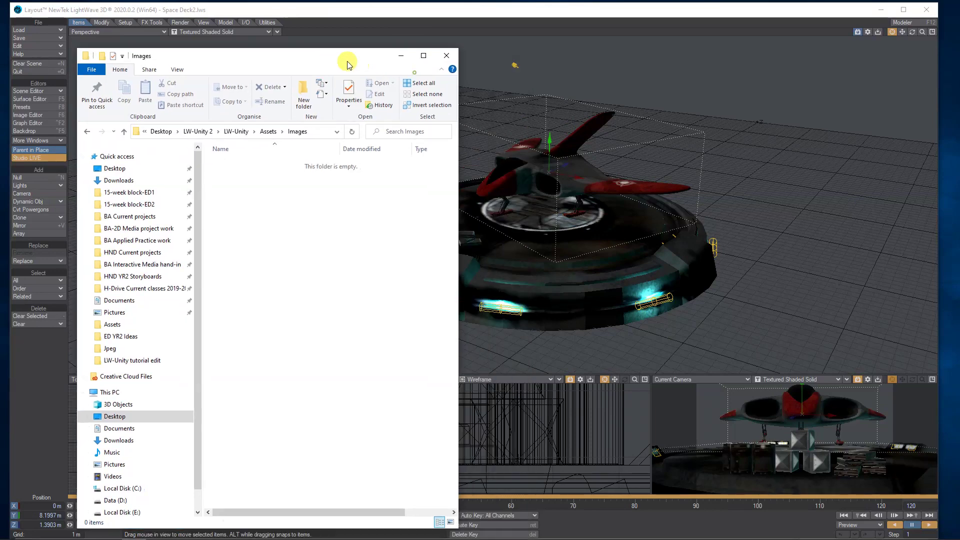
Browse to Desktop > LW-Maya ship > Images and select Containers-1.jpg
left_click(105, 172)
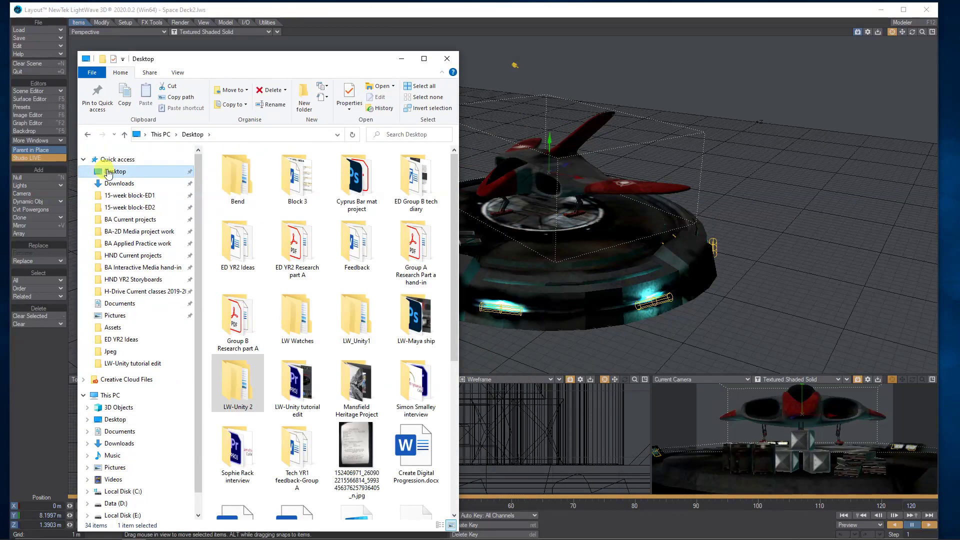
double_click(422, 317)
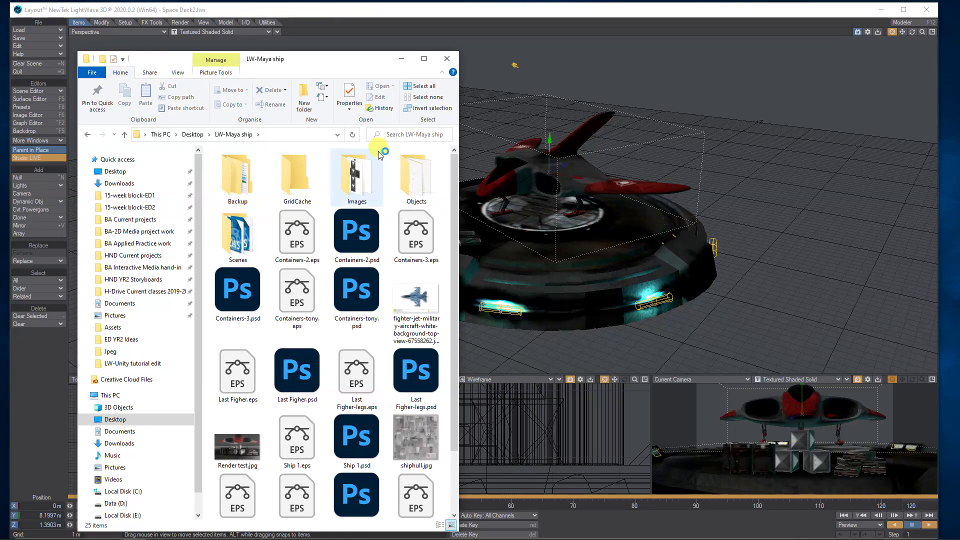
left_click(357, 174)
double_click(356, 174)
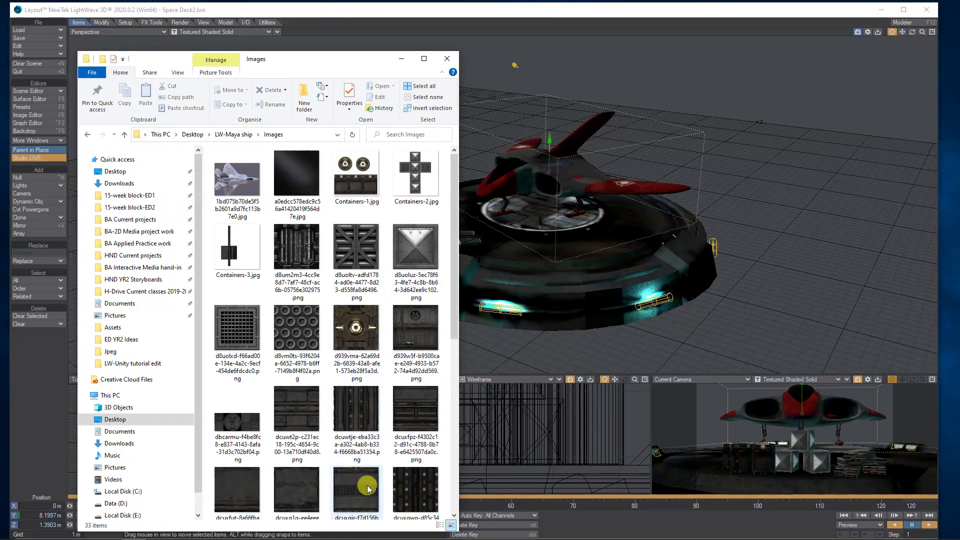
left_click(353, 169)
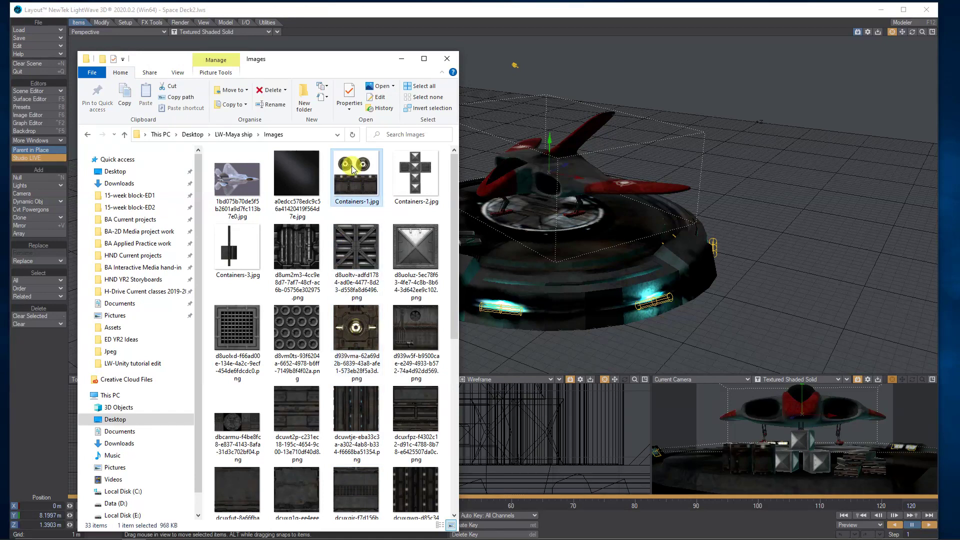
Select and copy the nine textures, including Containers, Ship 1, Last Figher and Space deck2
left_click(417, 172, "ctrl")
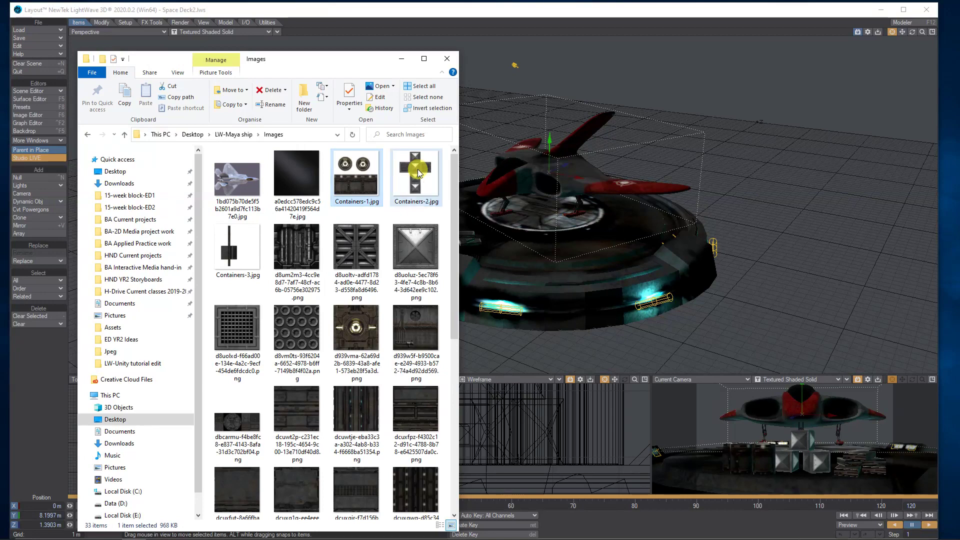
left_click(243, 246, "ctrl")
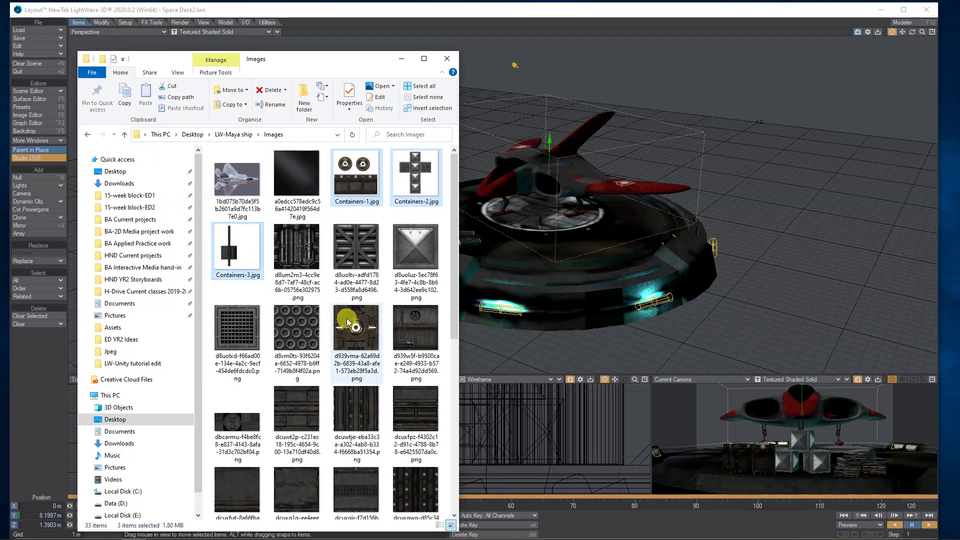
scroll(315, 317, "down", 5)
left_click(418, 239, "ctrl")
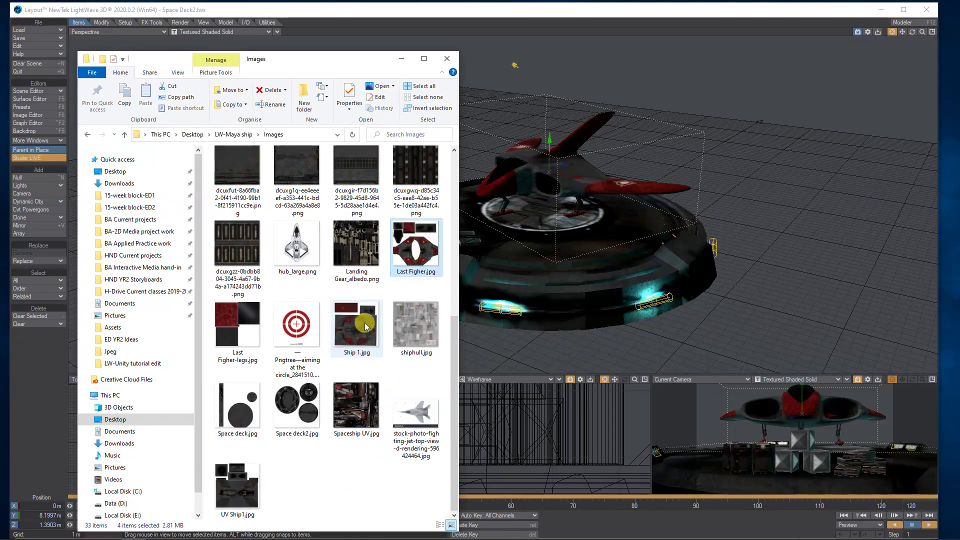
left_click(364, 322, "ctrl")
left_click(238, 327, "ctrl")
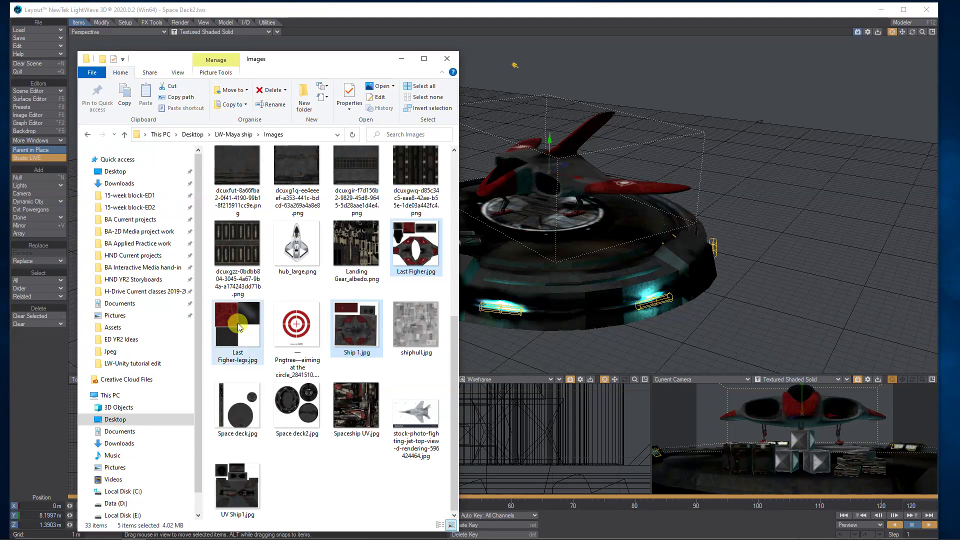
left_click(296, 405, "ctrl")
left_click(245, 491, "ctrl")
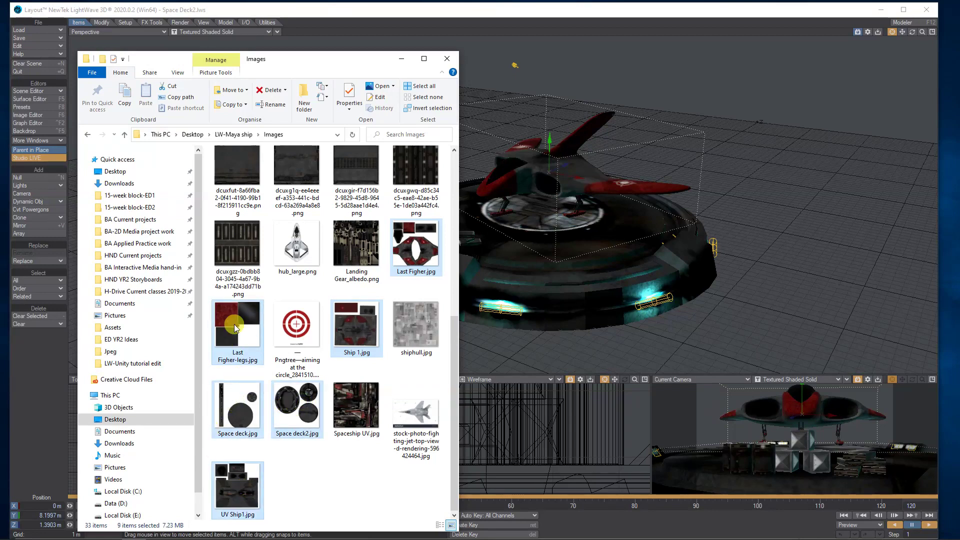
right_click(359, 319)
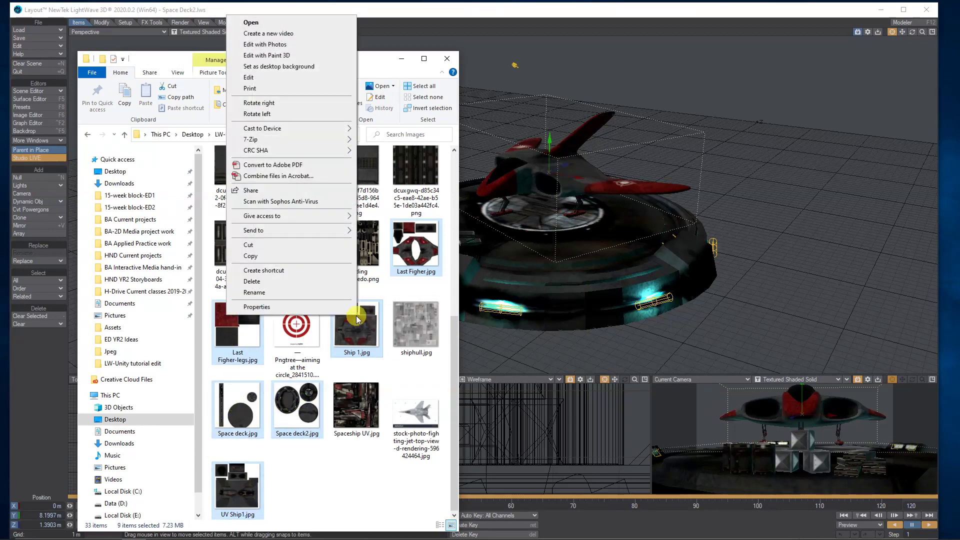
left_click(284, 256)
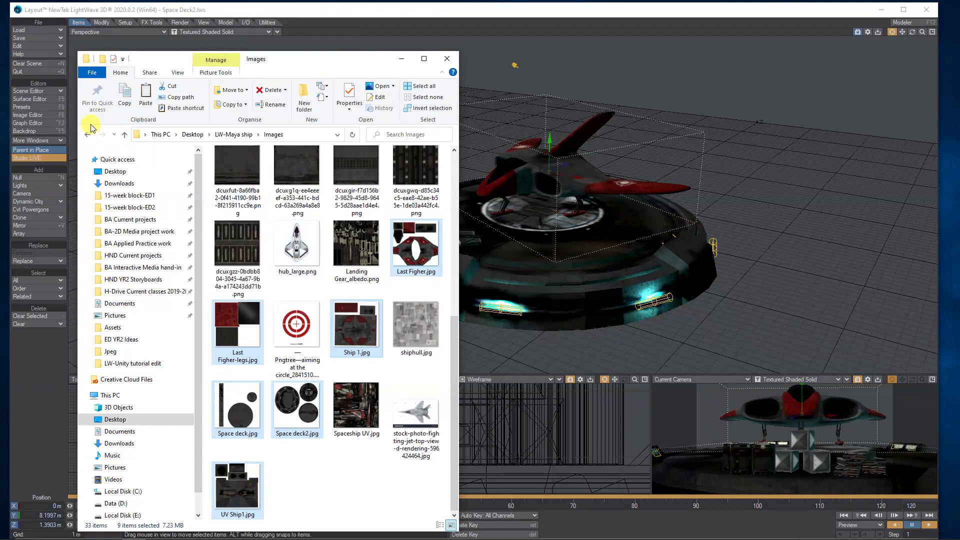
Paste the textures into LW-Unity 2 > LW-Unity > Assets > Images and leave File Explorer
left_click(115, 171)
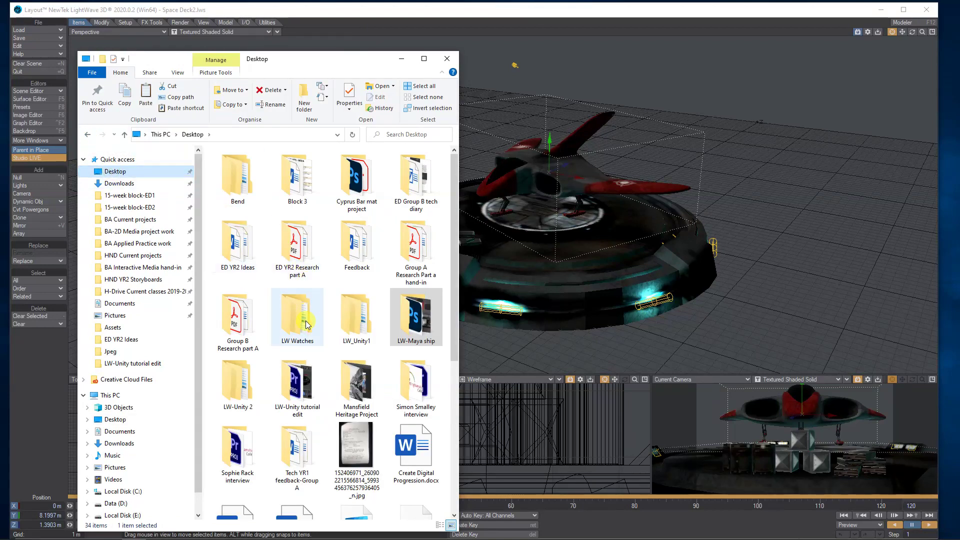
double_click(238, 386)
double_click(240, 165)
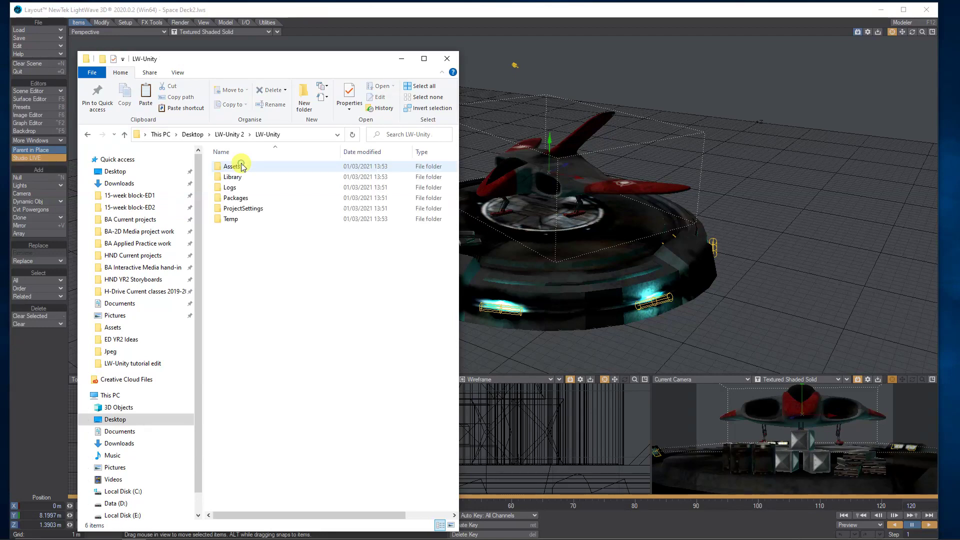
double_click(240, 168)
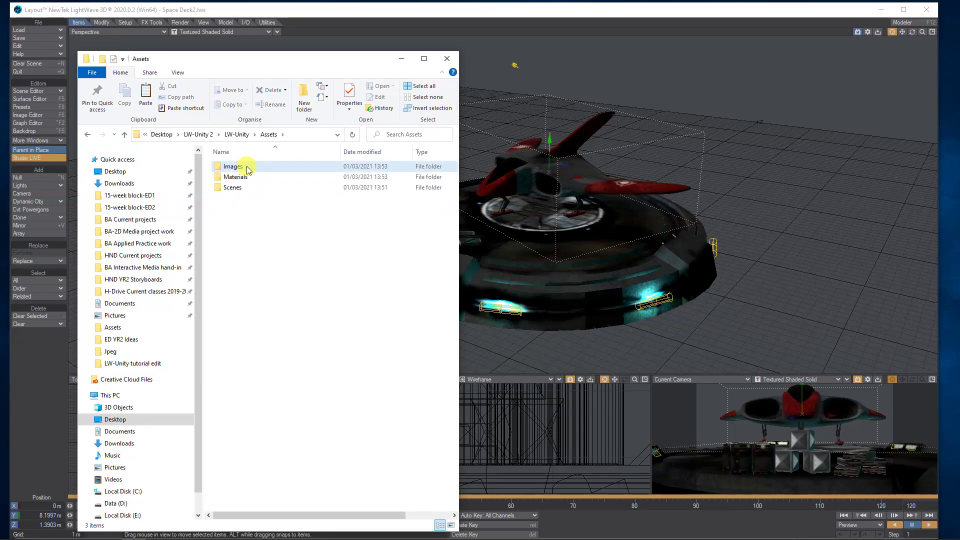
double_click(242, 165)
right_click(260, 227)
left_click(211, 293)
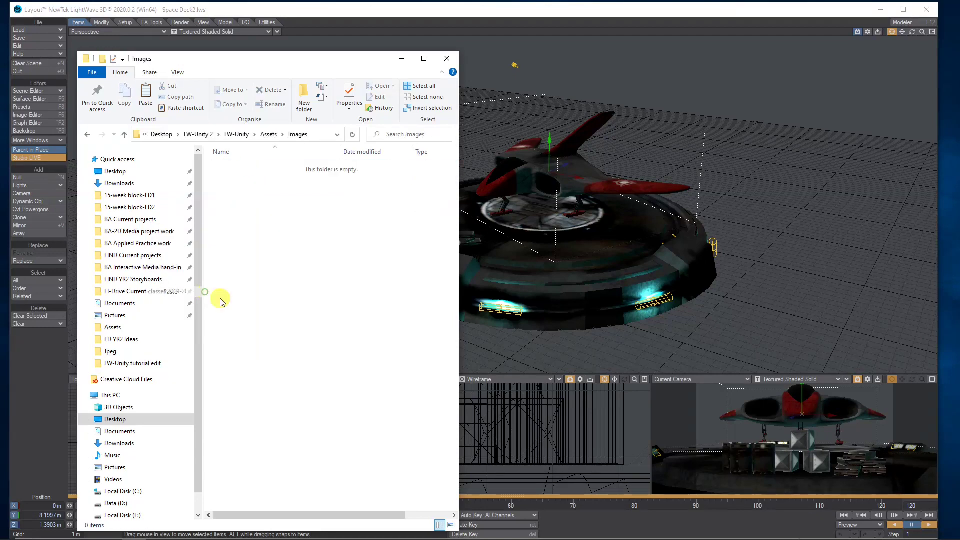
left_click(412, 327)
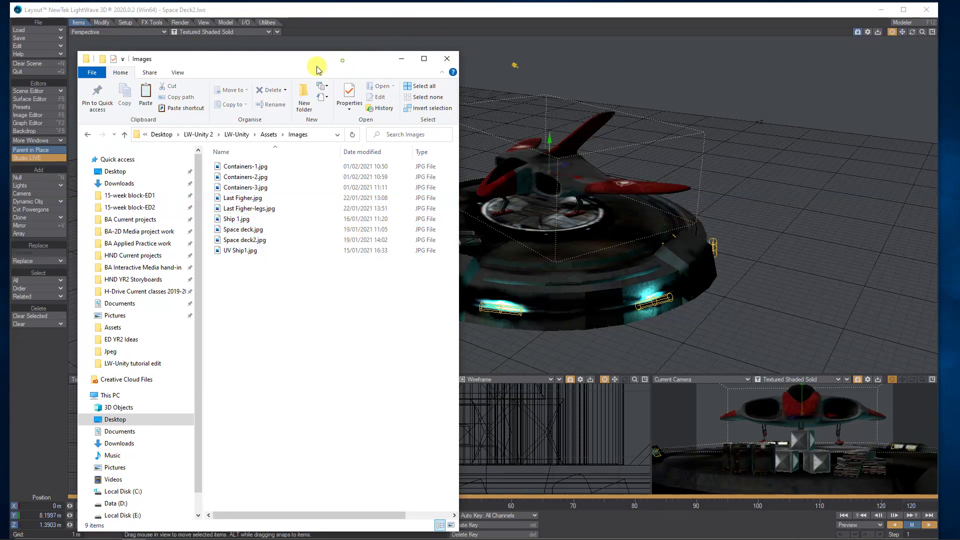
key("alt+Tab")
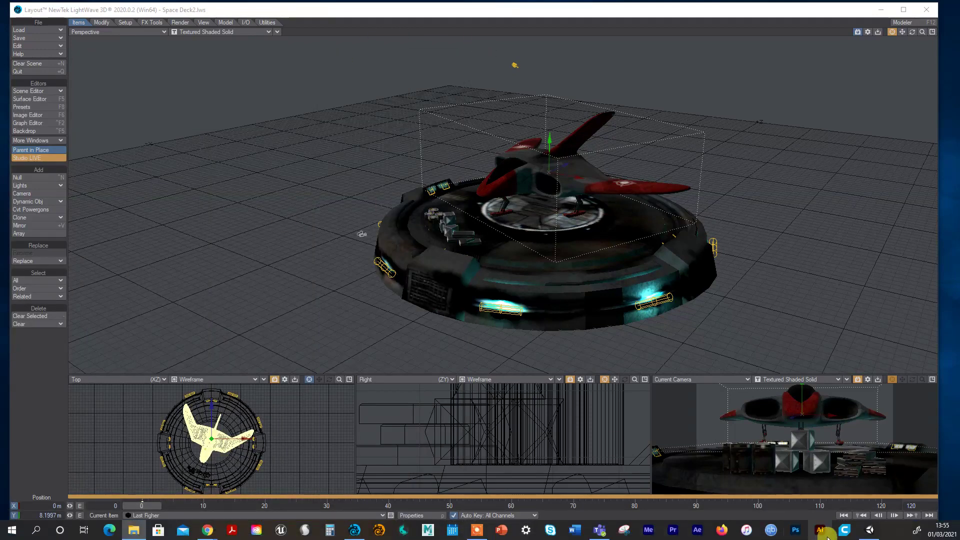
left_click(864, 529)
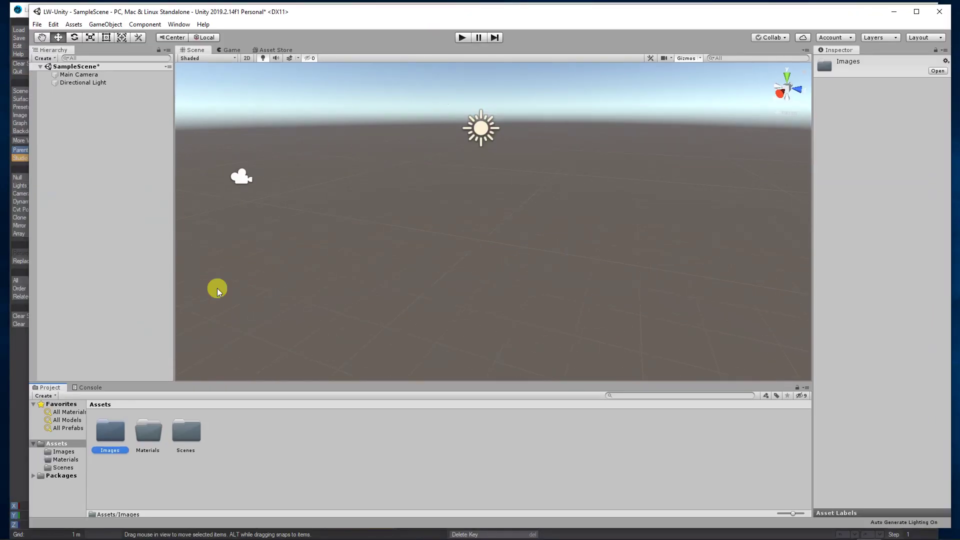
double_click(117, 426)
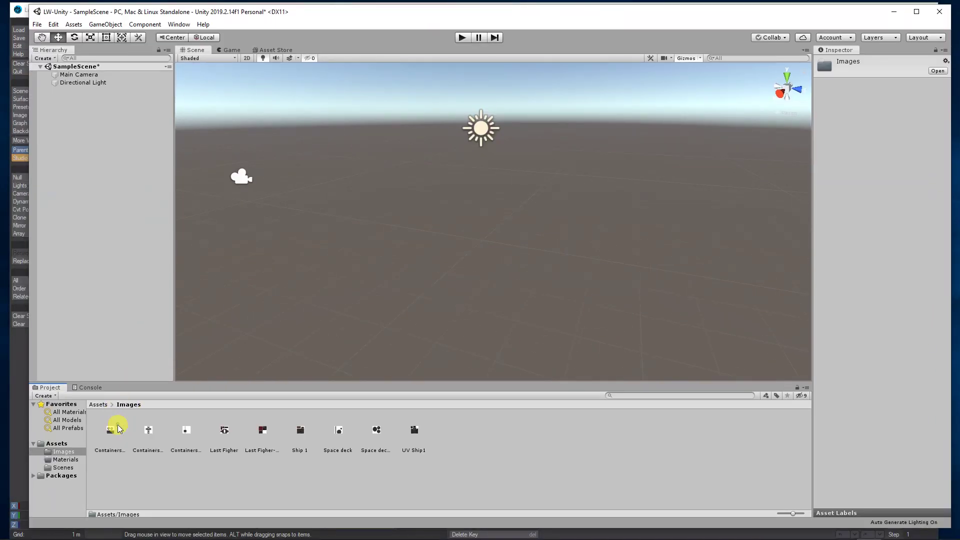
left_click(97, 405)
left_click(310, 437)
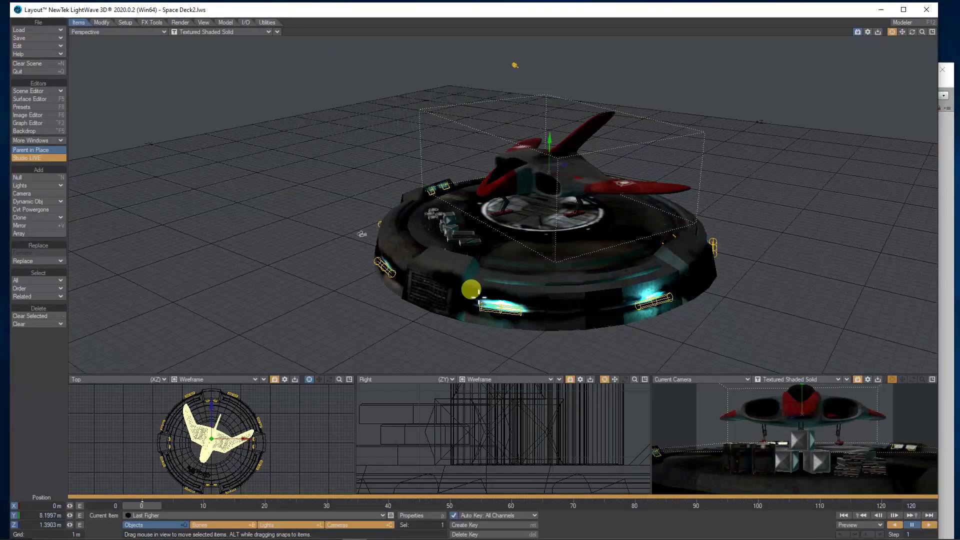
Preview the deck in VPR, return to Textured Shaded Solid, and show the I/O tools
left_click(234, 32)
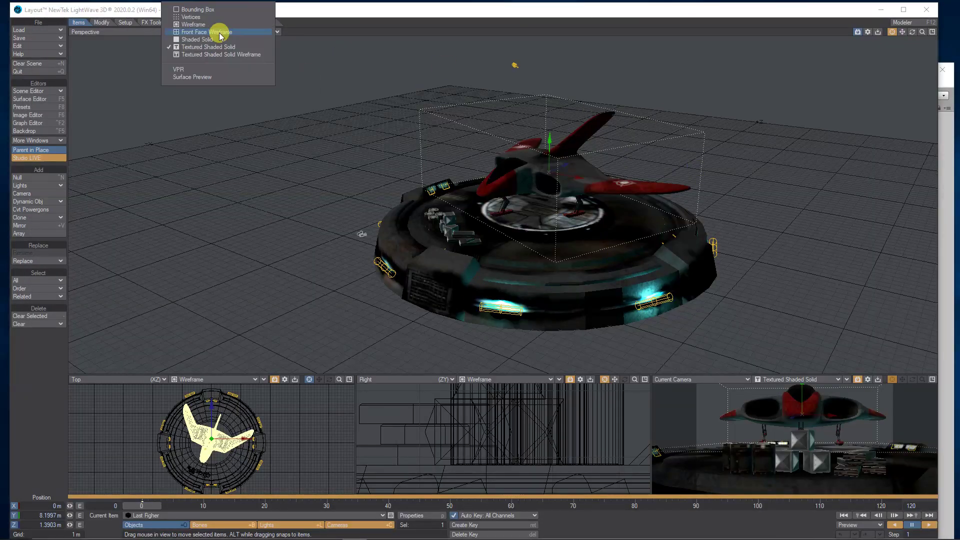
left_click(228, 69)
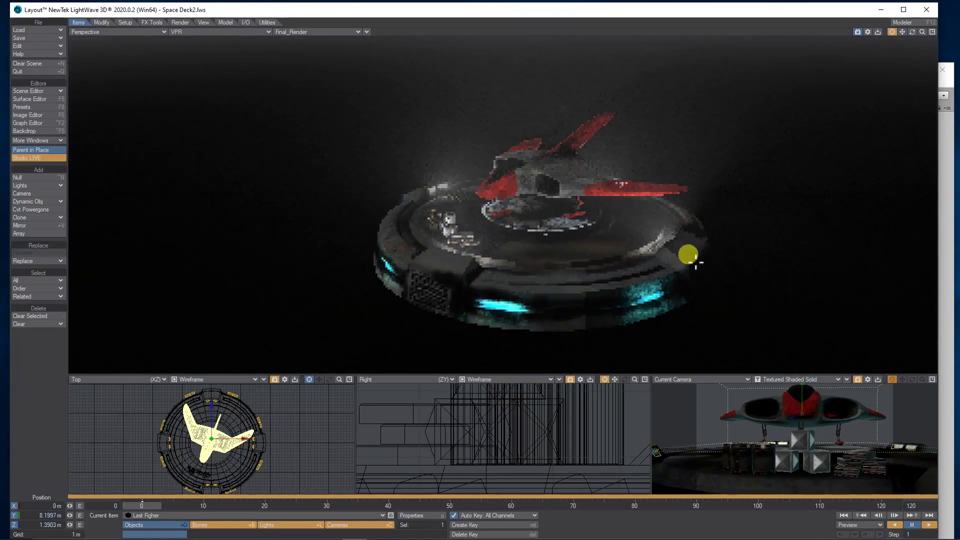
left_click(217, 32)
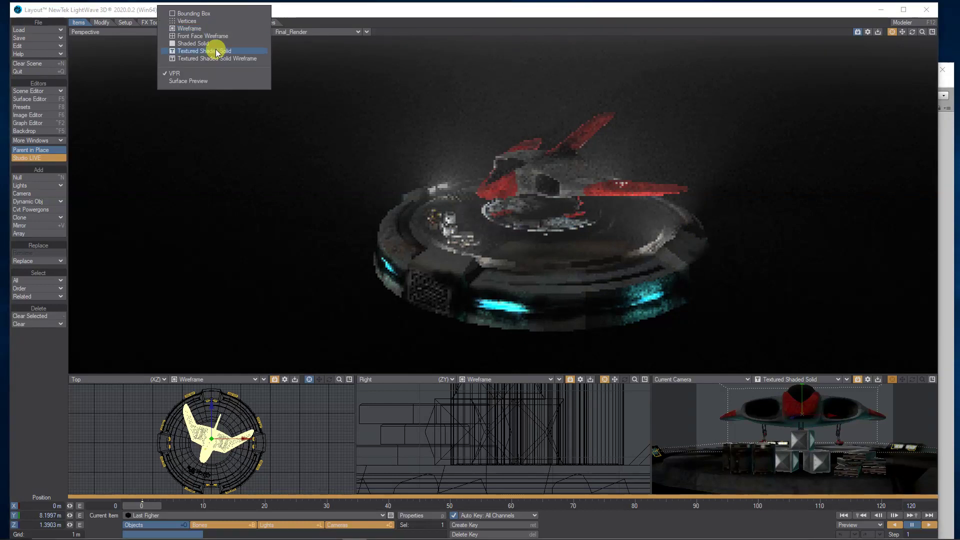
left_click(275, 43)
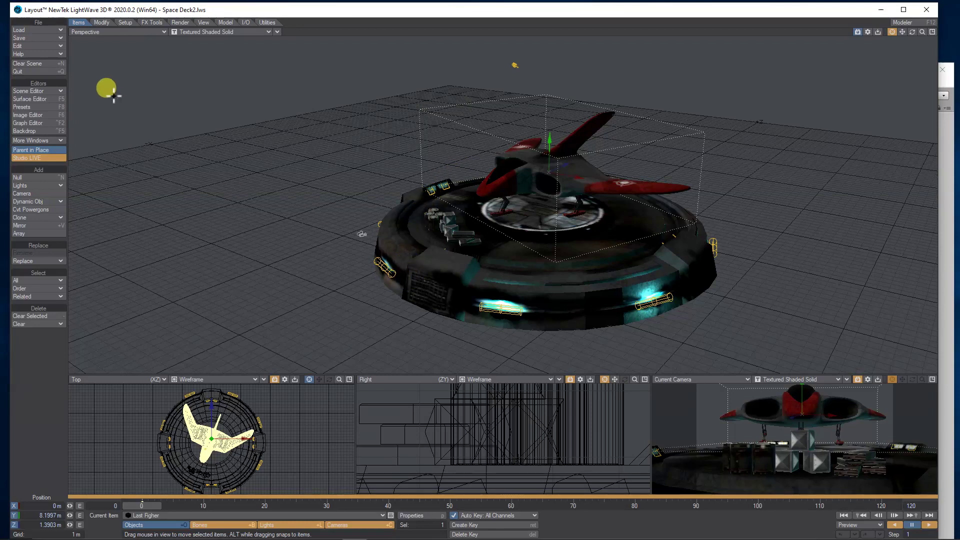
left_click(245, 21)
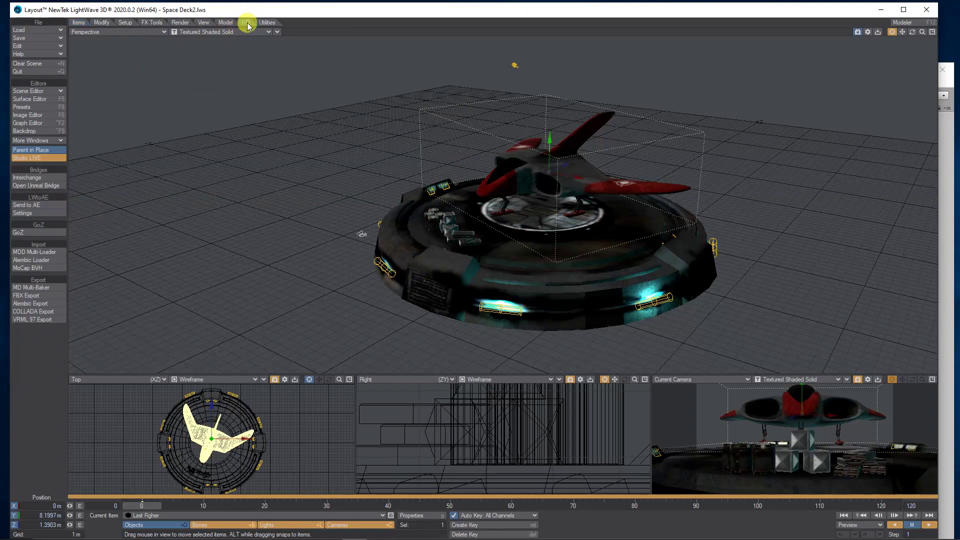
Set the FBX export filename to Space Deck2.fbx in Desktop > LW-Unity 2 > LW-Unity > Assets
left_click(34, 295)
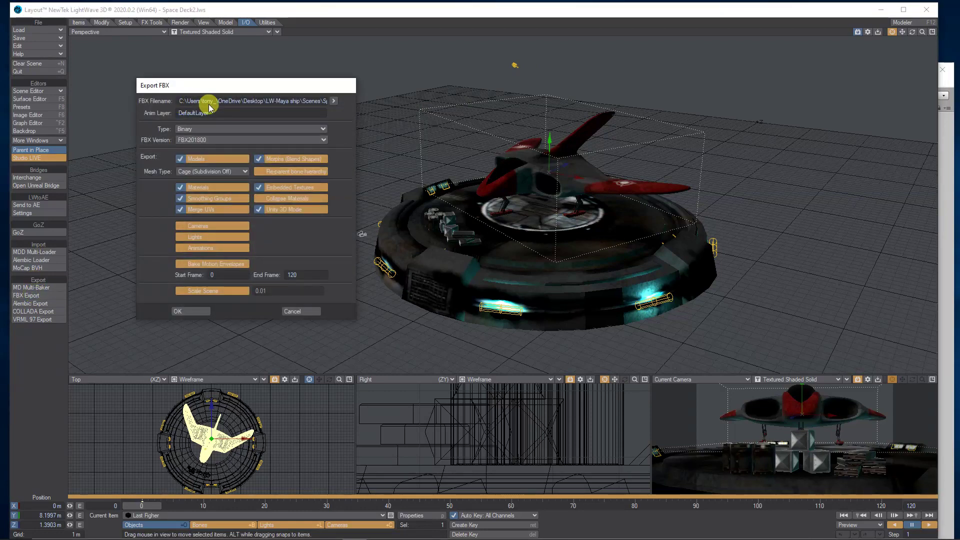
left_click(335, 102)
left_click(261, 121)
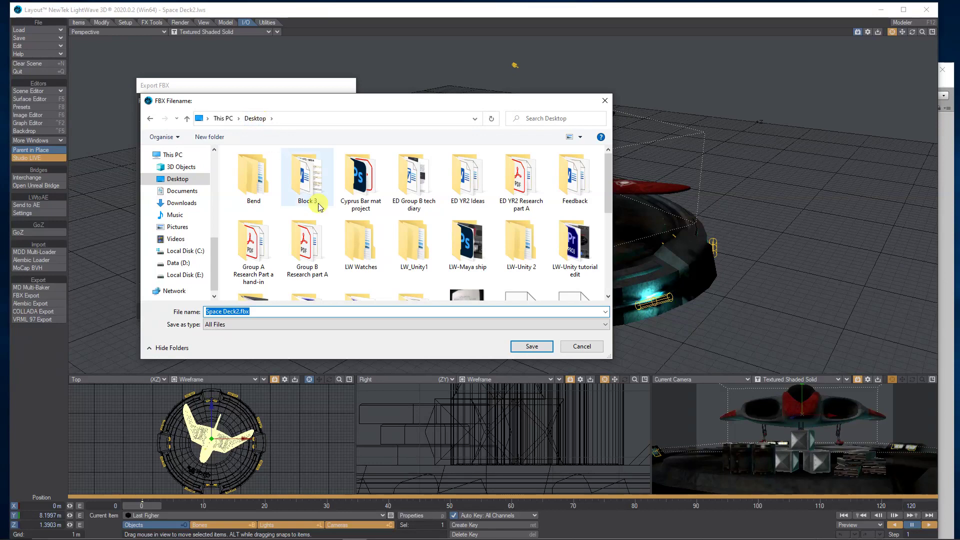
double_click(527, 242)
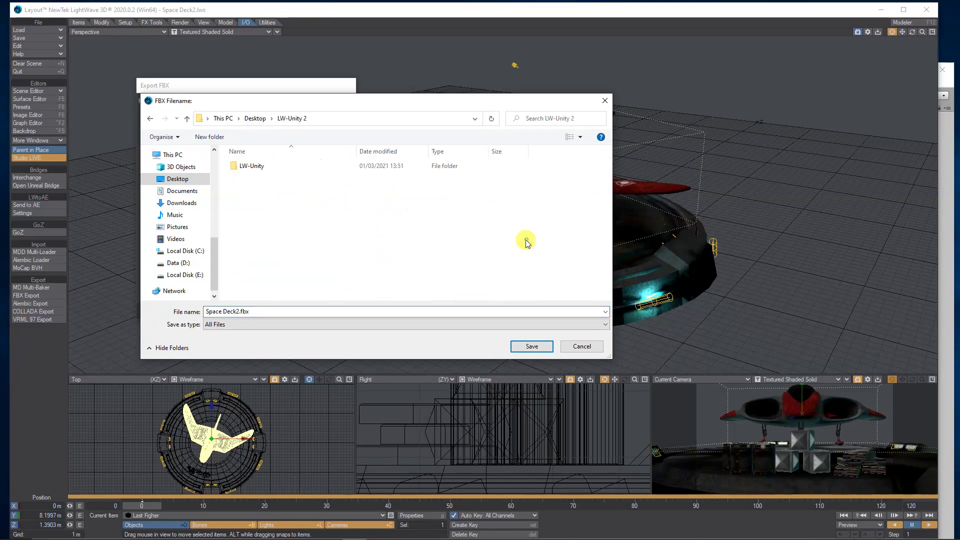
double_click(253, 166)
double_click(251, 165)
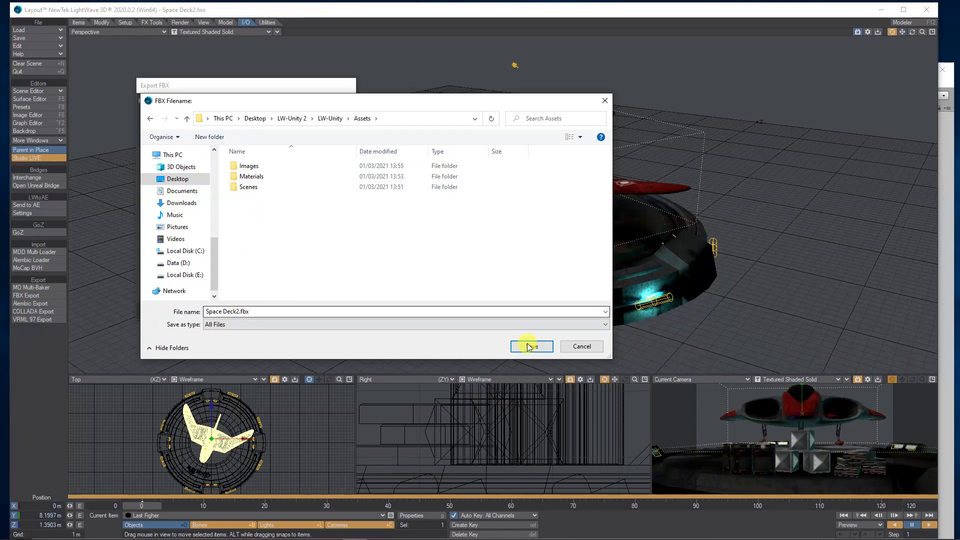
double_click(233, 311)
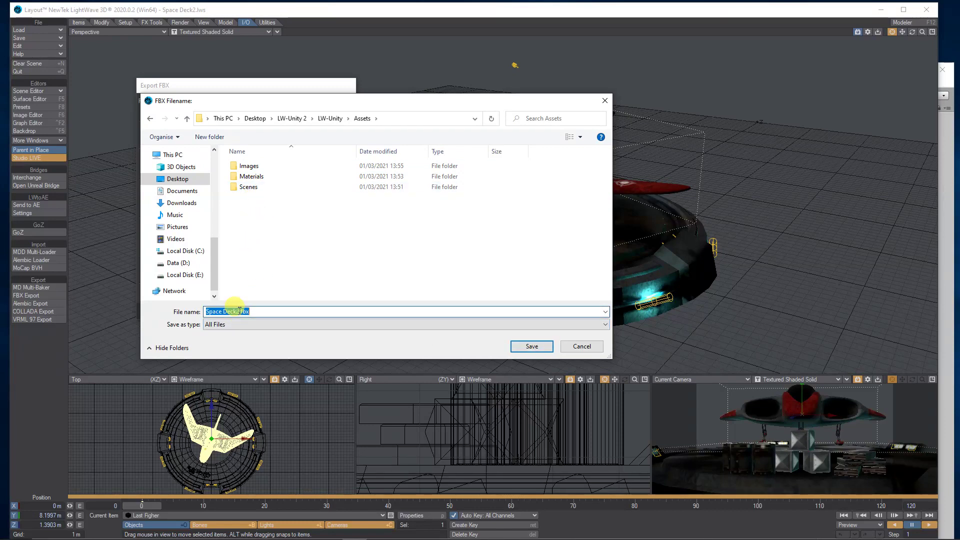
left_click(242, 311)
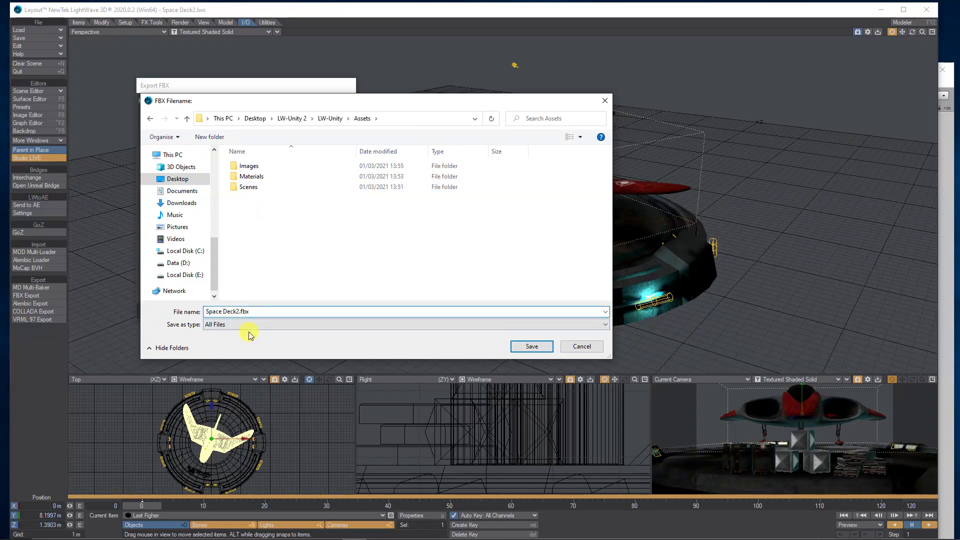
left_click(534, 346)
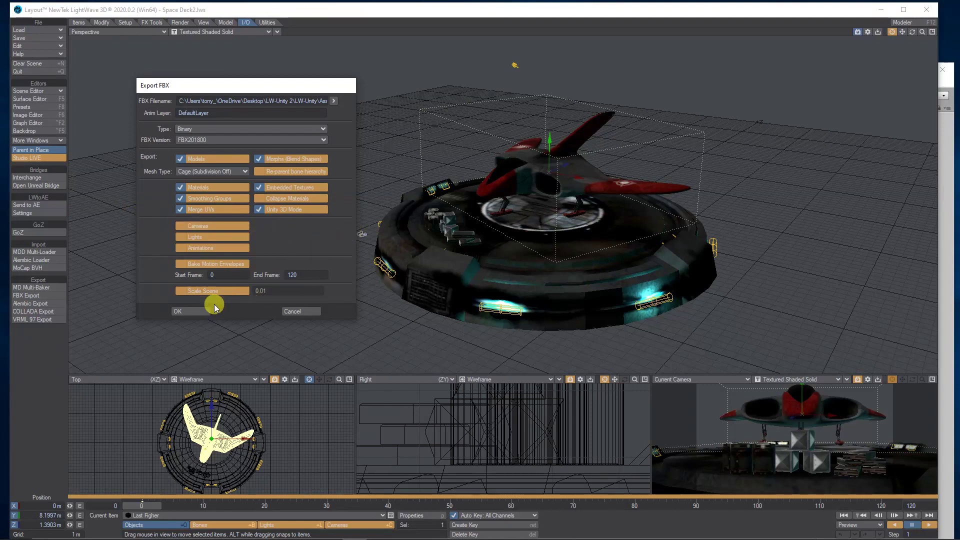
Confirm the FBX export with Materials, Embedded Textures and Unity 3D Mode enabled
left_click(188, 311)
Bring Unity to the front and drag the Space Deck model into the scene
left_click_drag(398, 9, 375, 137)
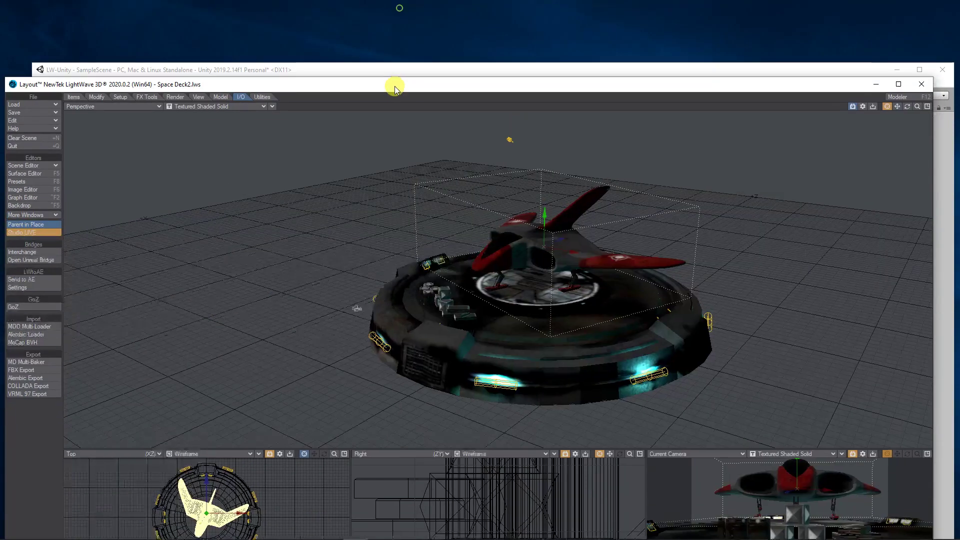
left_click(385, 70)
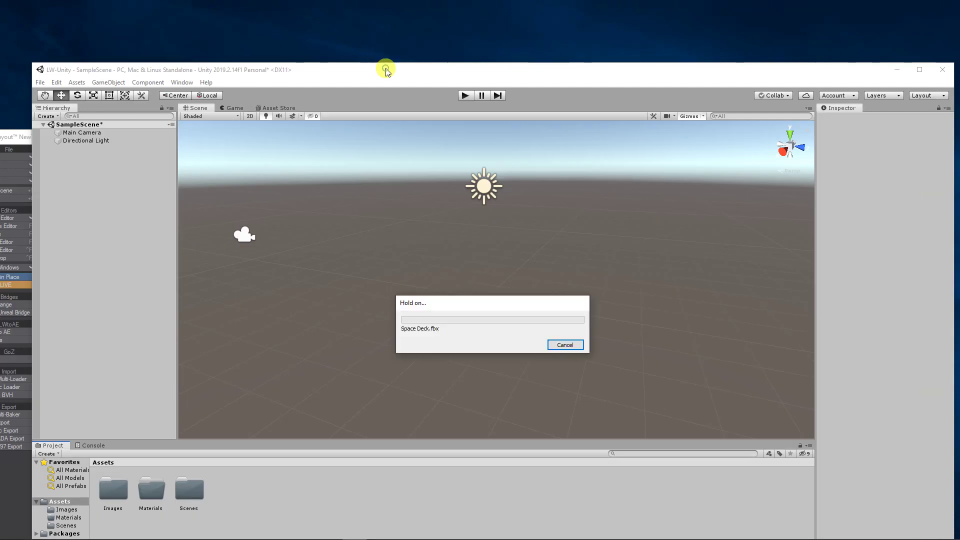
mouse_move(385, 68)
left_mouse_down()
mouse_move(386, 30)
mouse_move(360, 5)
left_mouse_up()
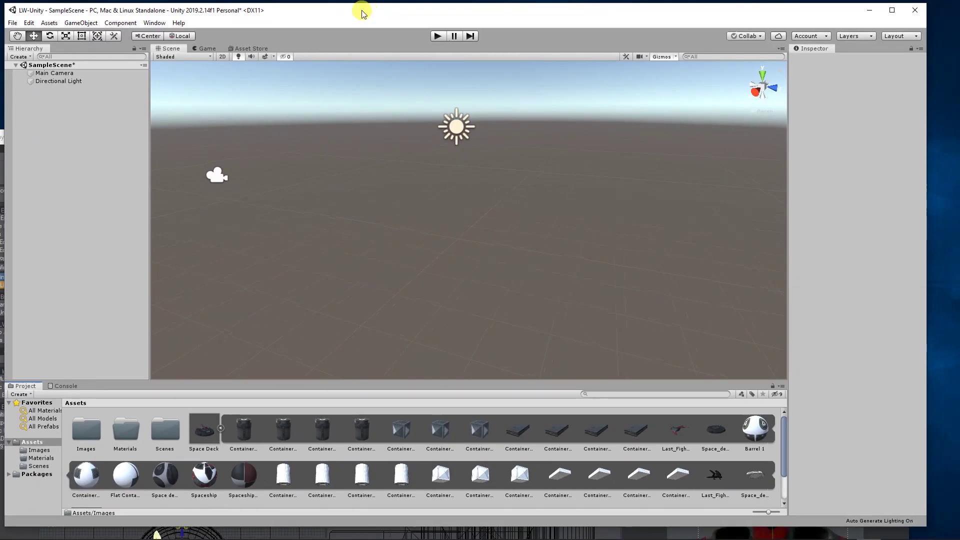
left_click(218, 431)
left_click(218, 432)
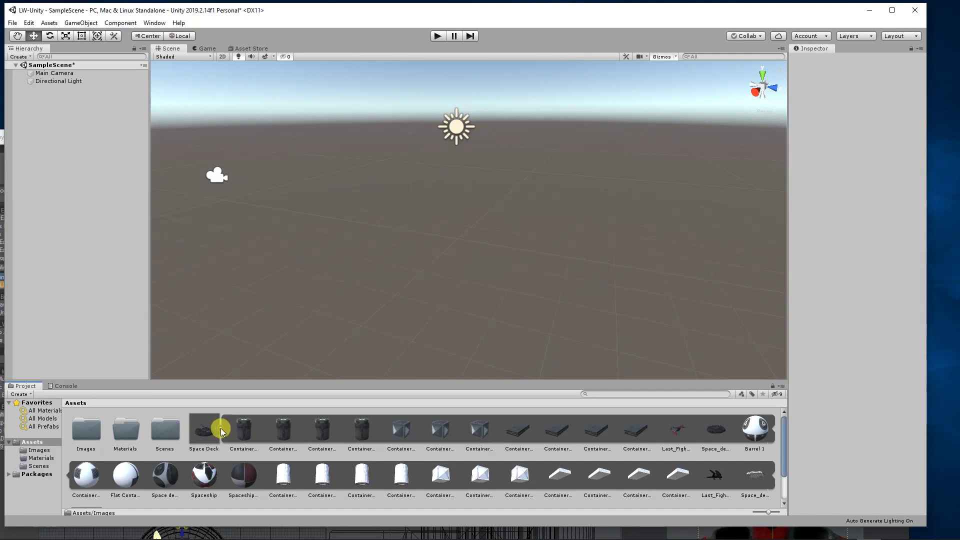
left_click(219, 431)
left_click_drag(199, 429, 408, 276)
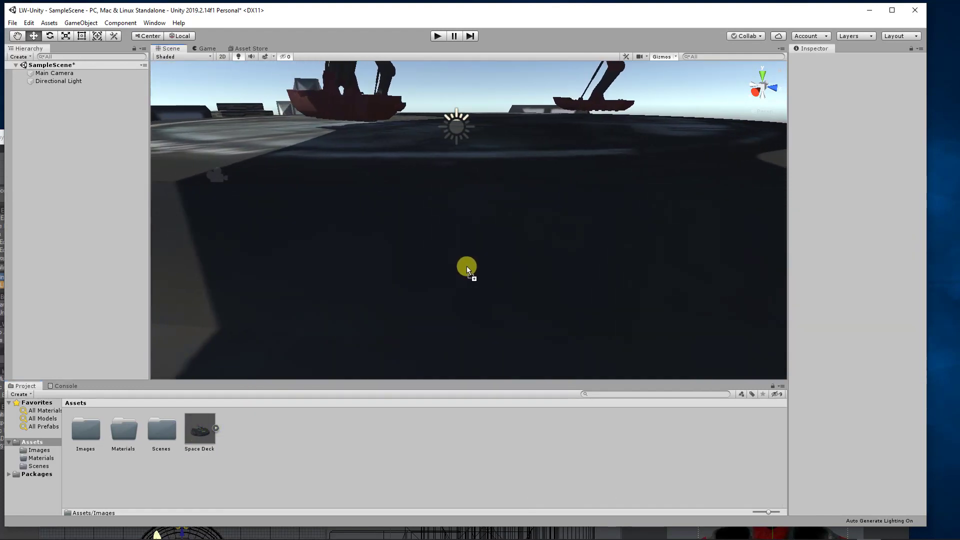
left_click_drag(409, 276, 470, 268)
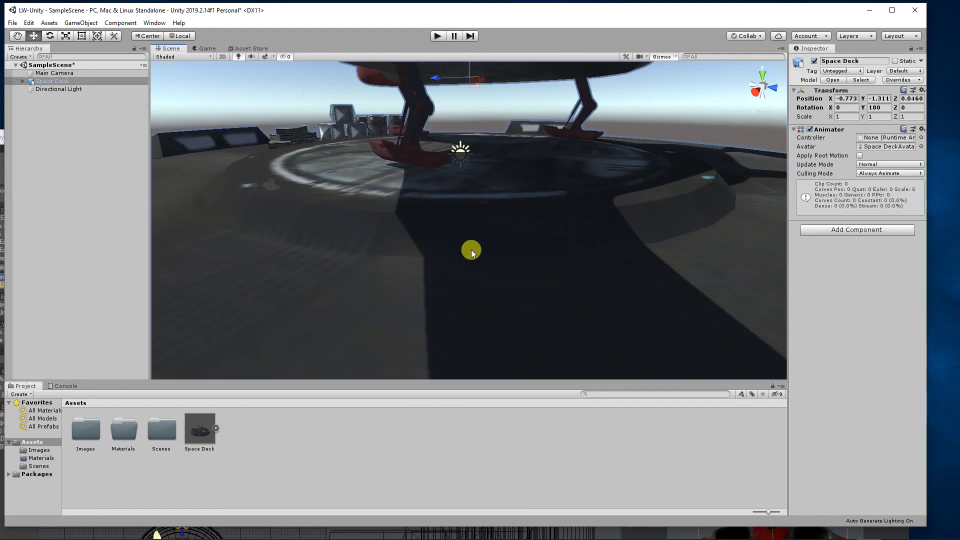
Frame and orbit around the Space Deck, then expand its asset to list sub-assets
key("f")
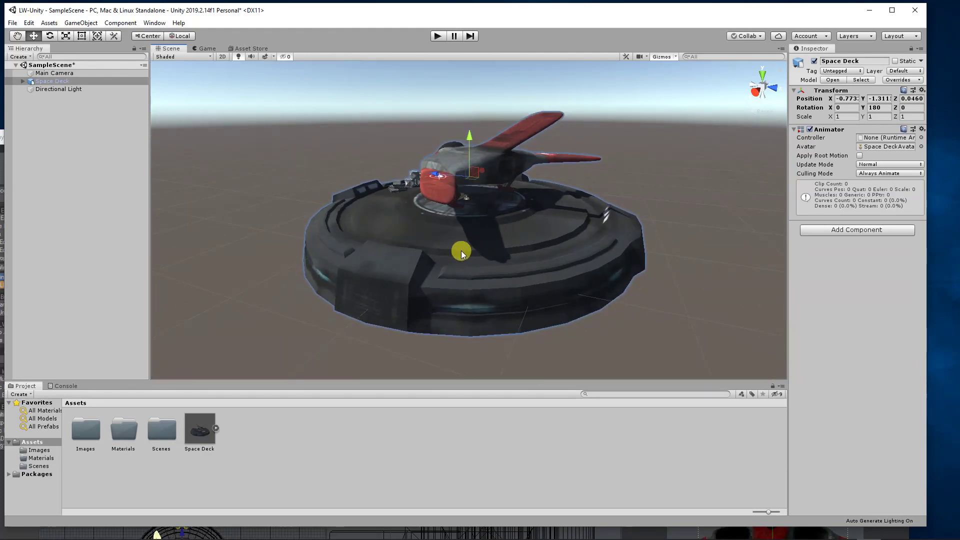
mouse_move(461, 251)
left_mouse_down("alt")
mouse_move(572, 299)
mouse_move(460, 296)
left_mouse_up("alt")
mouse_move(516, 15)
left_mouse_down()
mouse_move(495, 369)
mouse_move(529, 9)
left_mouse_up()
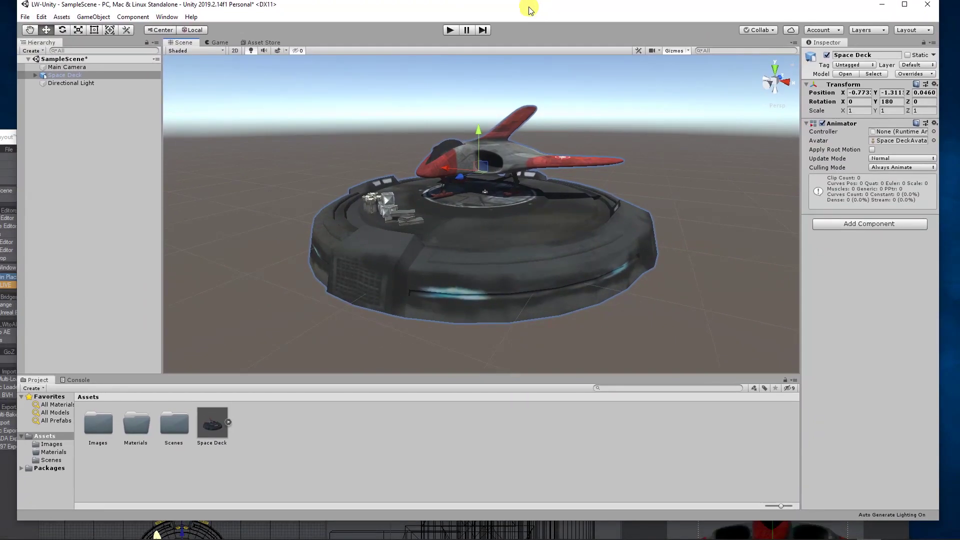
left_click_drag(529, 9, 512, 14)
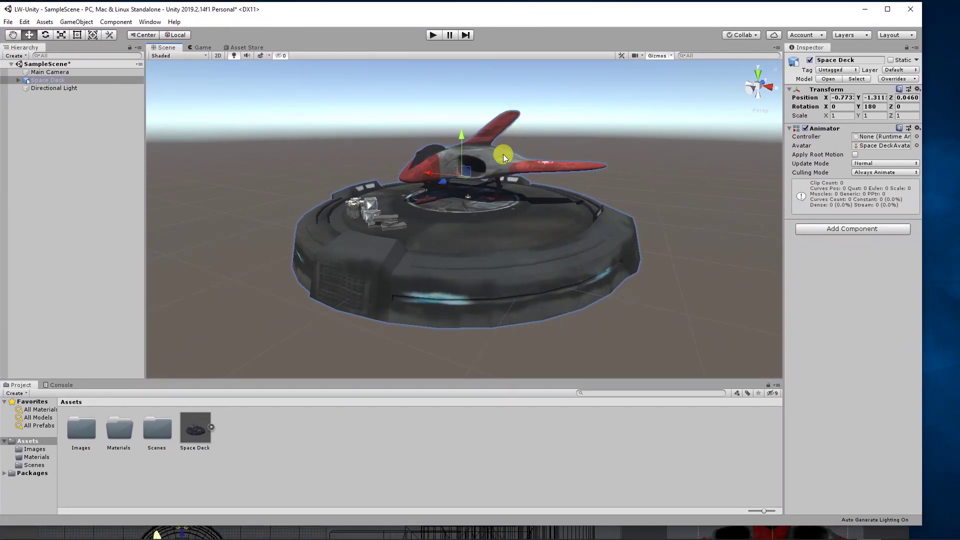
mouse_move(341, 289)
left_mouse_down("alt")
mouse_move(615, 309)
mouse_move(255, 305)
left_mouse_up("alt")
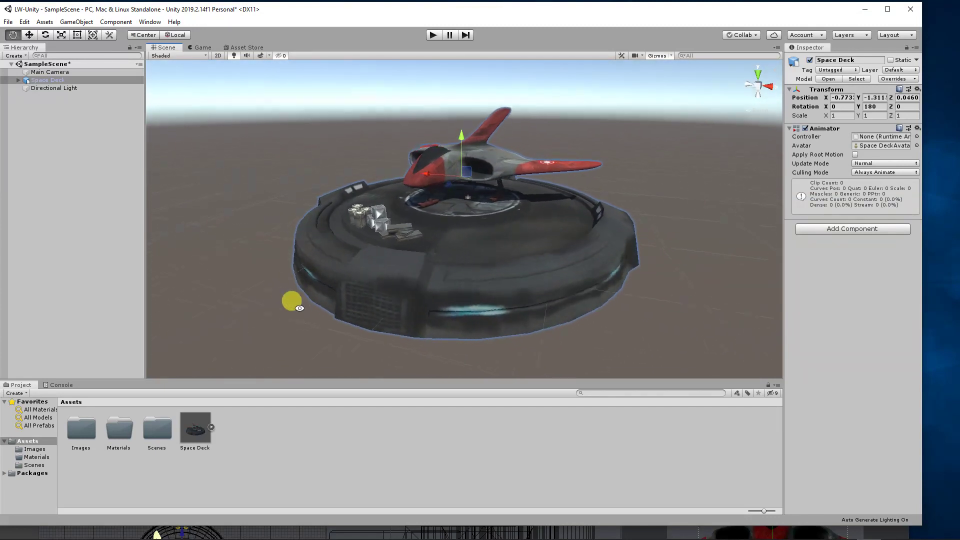
left_click(213, 427)
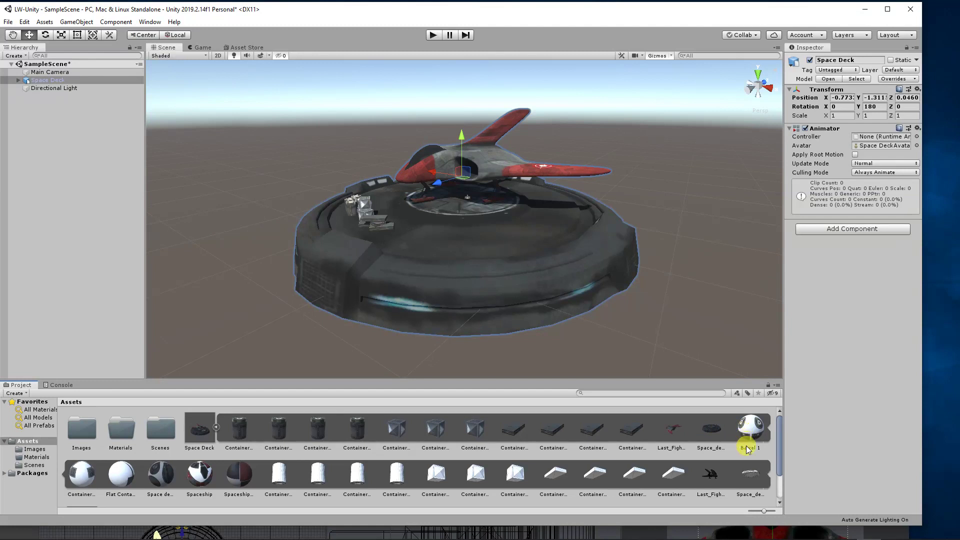
Inspect the embedded materials, then select Barrel 1 together with the other five materials
left_click(73, 478)
left_click(120, 473)
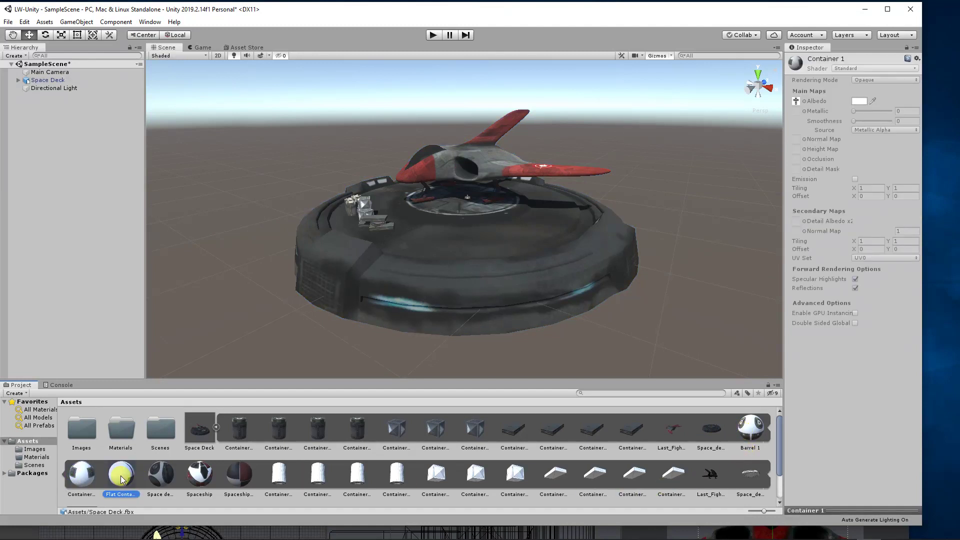
left_click(159, 475)
left_click(80, 478)
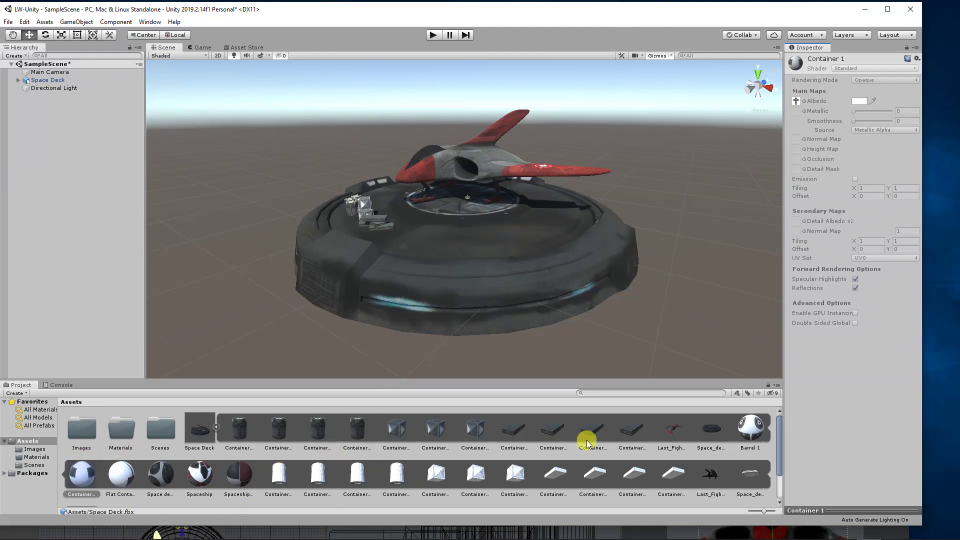
left_click(751, 425)
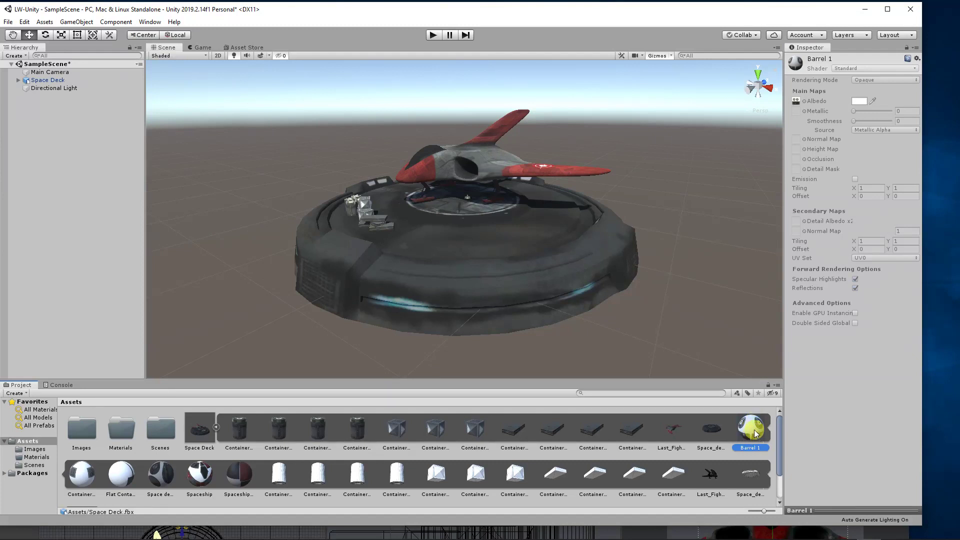
left_click(240, 475, "shift")
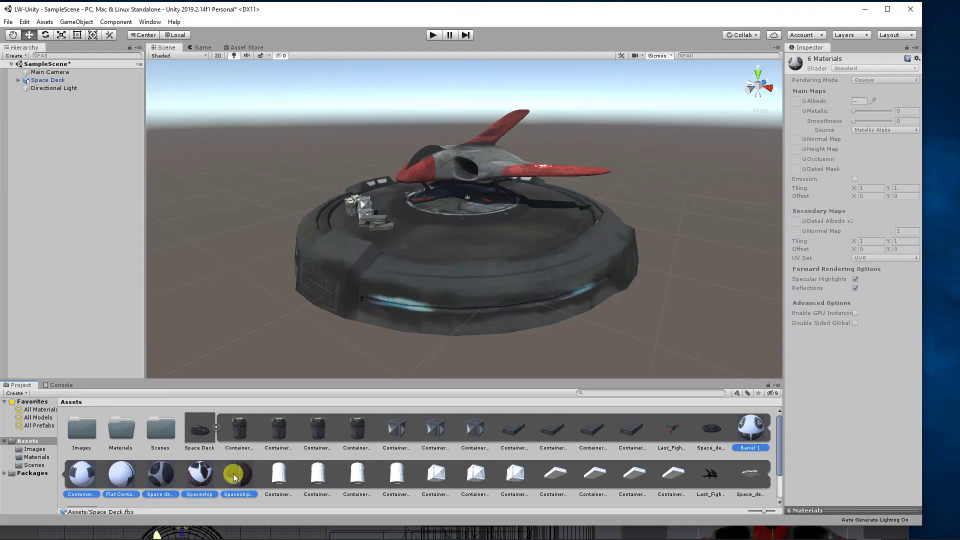
Extract the selected materials from the prefab into the Materials folder
right_click(238, 473)
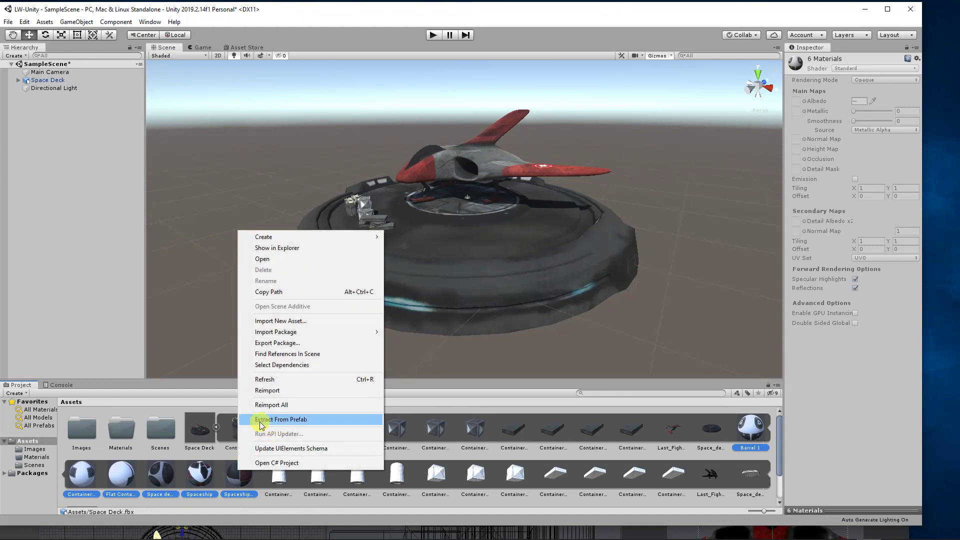
left_click(316, 419)
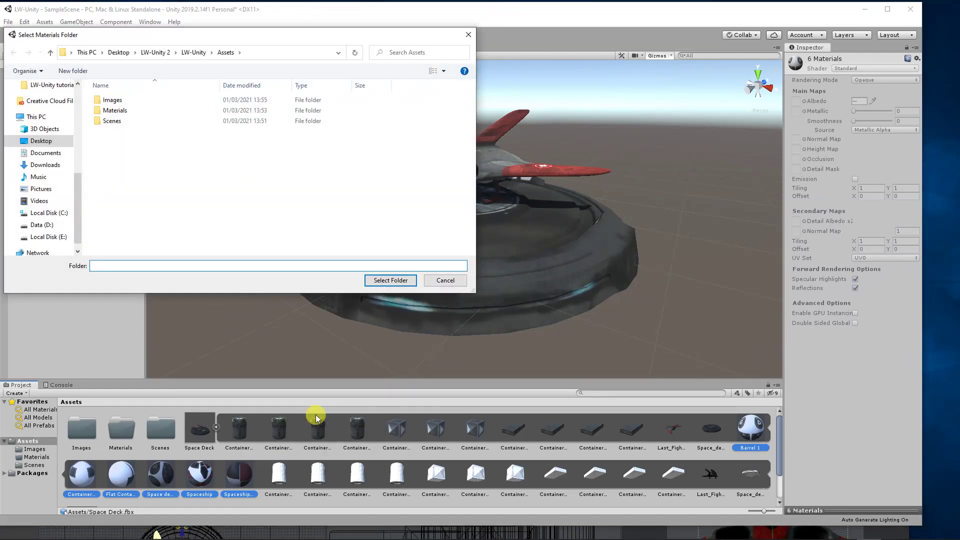
left_click(123, 110)
double_click(124, 112)
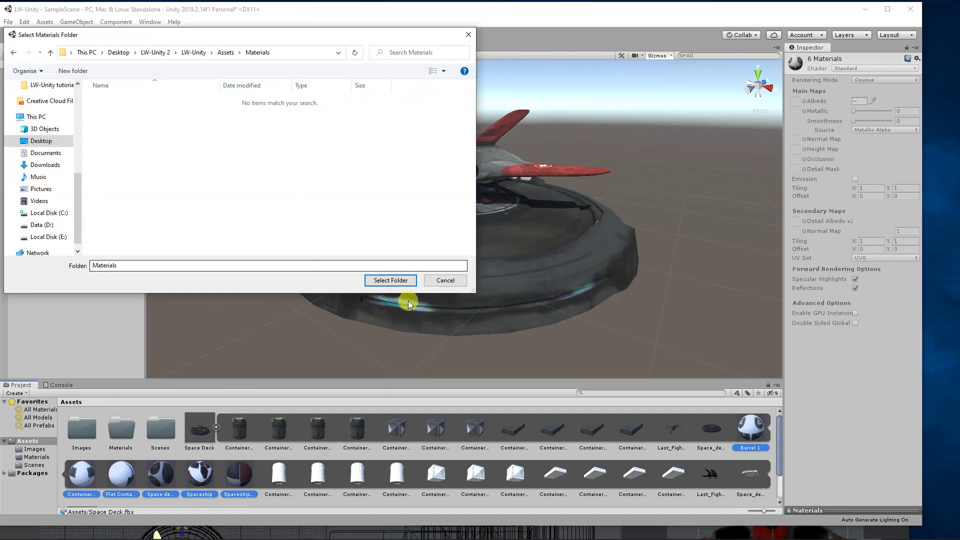
left_click(394, 279)
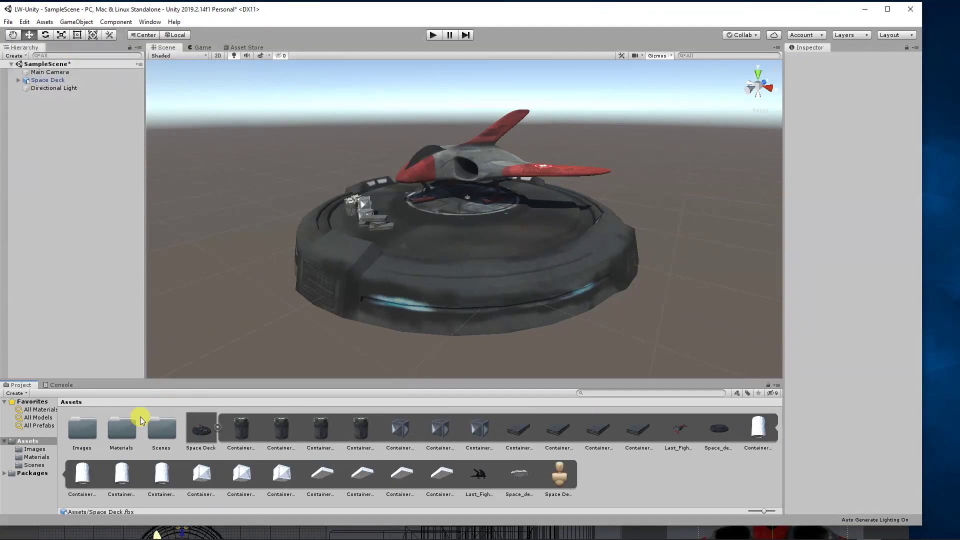
Give the Space desk material metallic 0.5 and smoothness 0.28
double_click(131, 429)
left_click(197, 428)
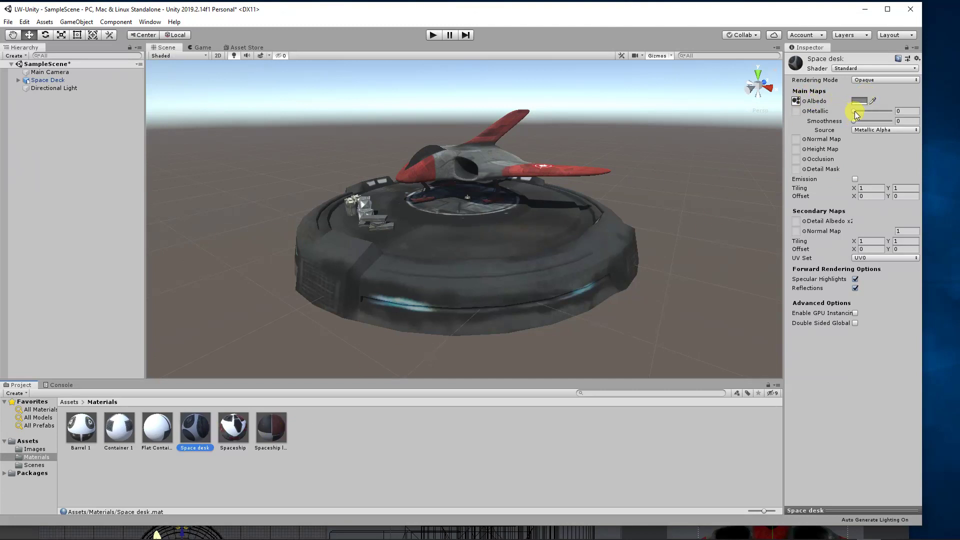
mouse_move(854, 111)
left_mouse_down()
mouse_move(872, 104)
mouse_move(861, 123)
mouse_move(866, 115)
left_mouse_up()
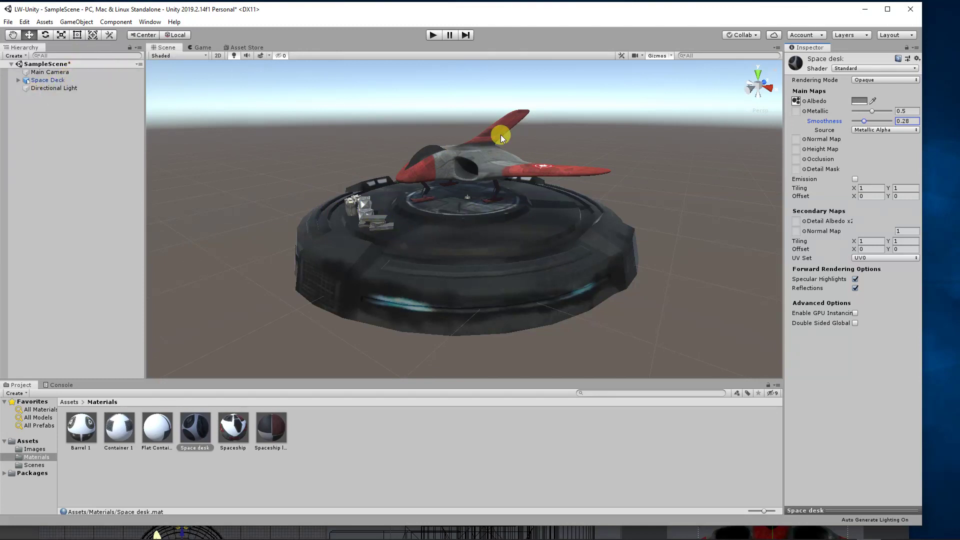
left_click(69, 402)
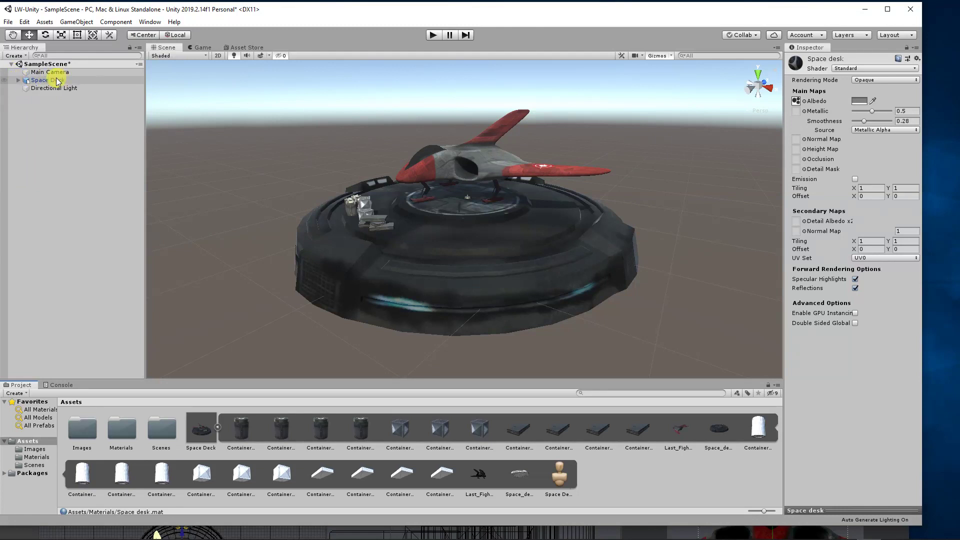
Expand Space Deck in the Hierarchy and frame Barrel1_(1) and Flat_container_(2)
left_click(19, 81)
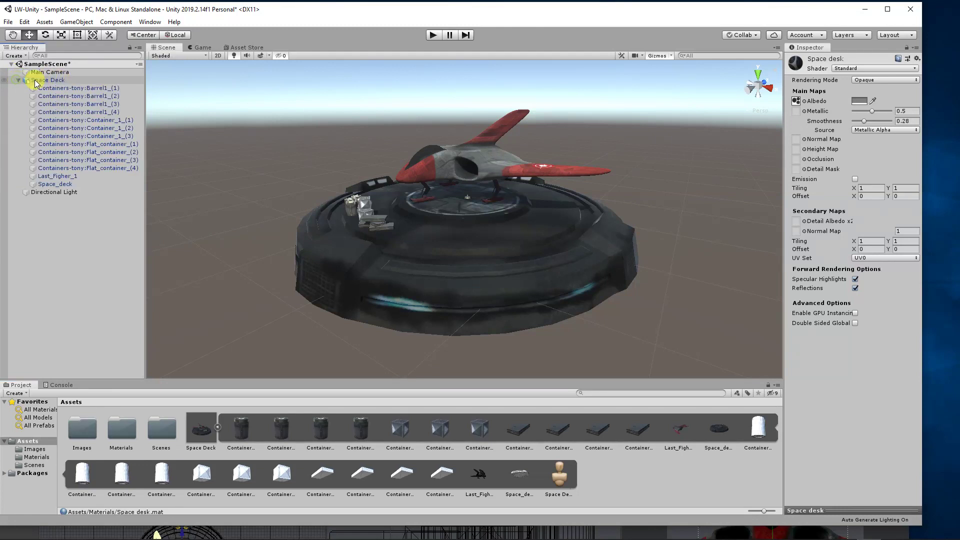
left_click(63, 89)
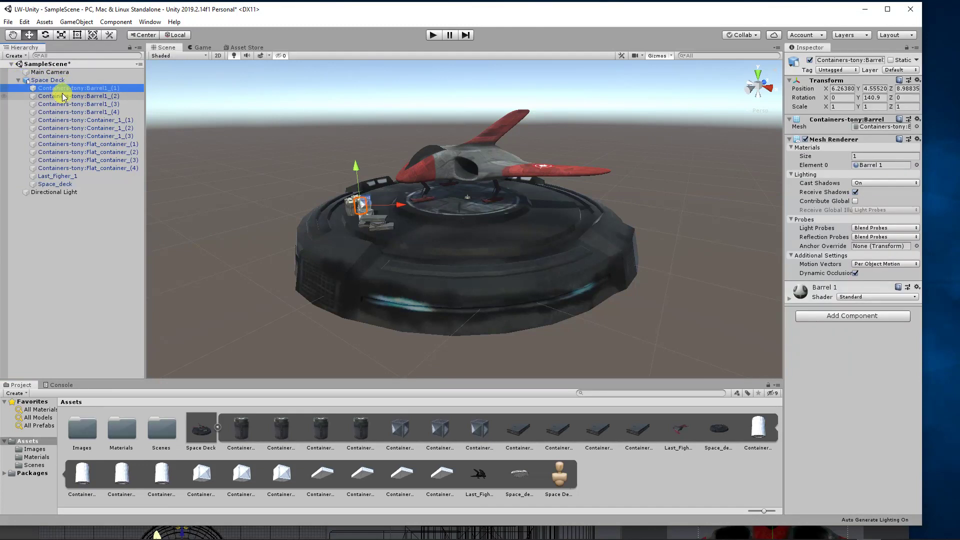
key("f")
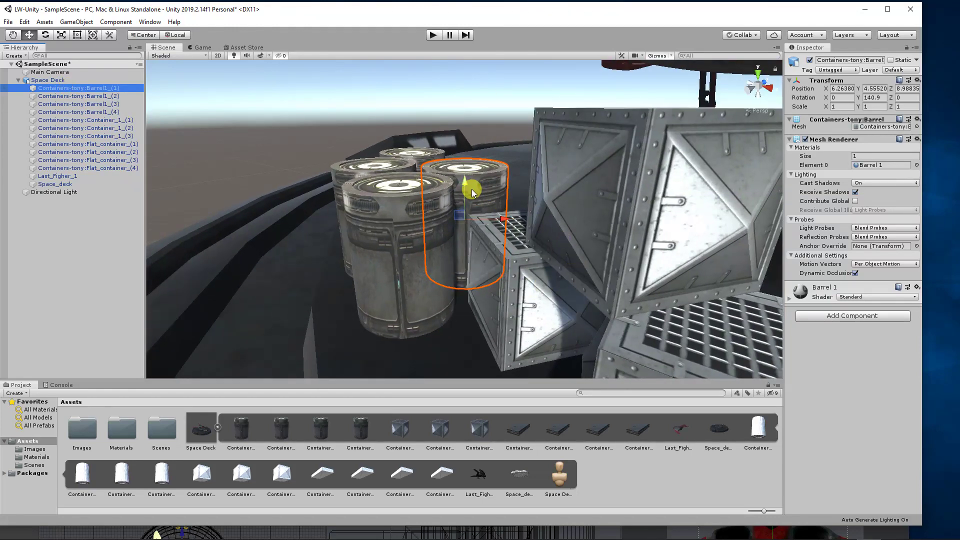
left_click(82, 152)
key("f")
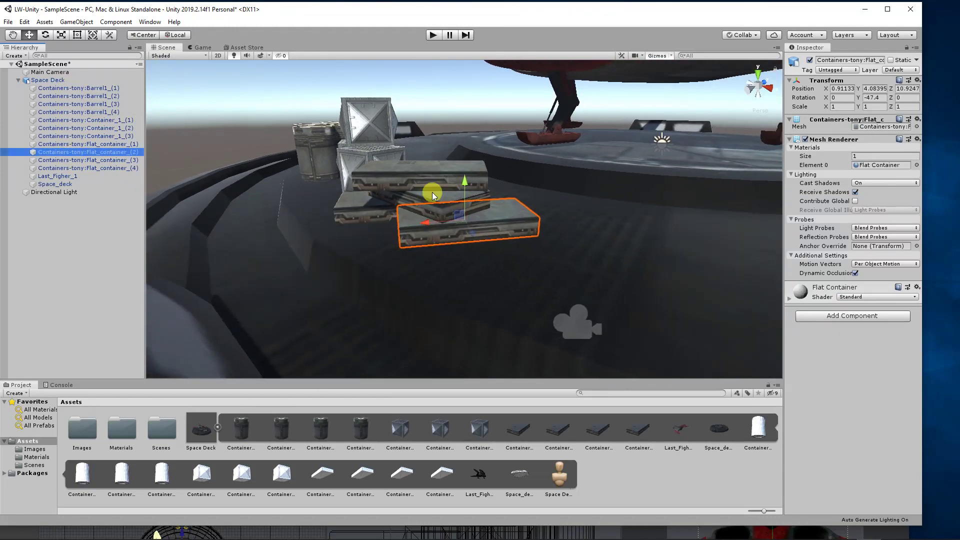
Frame Flat_container_(4), Last_Figher_1 and Space_deck, then pick deck objects like Barrel1_(2)
double_click(65, 168)
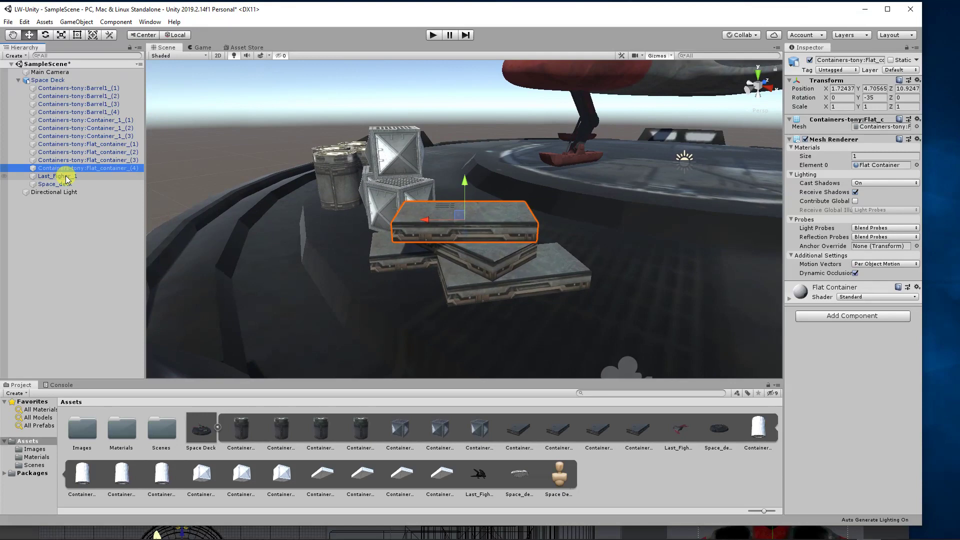
double_click(66, 176)
double_click(65, 184)
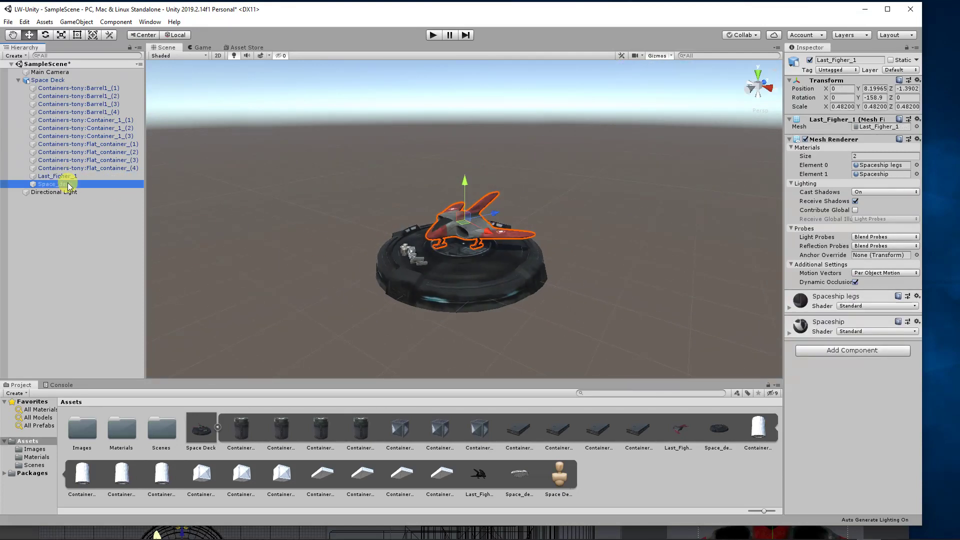
scroll(440, 222, "up", 1)
scroll(500, 214, "up", 3)
scroll(521, 266, "up", 2)
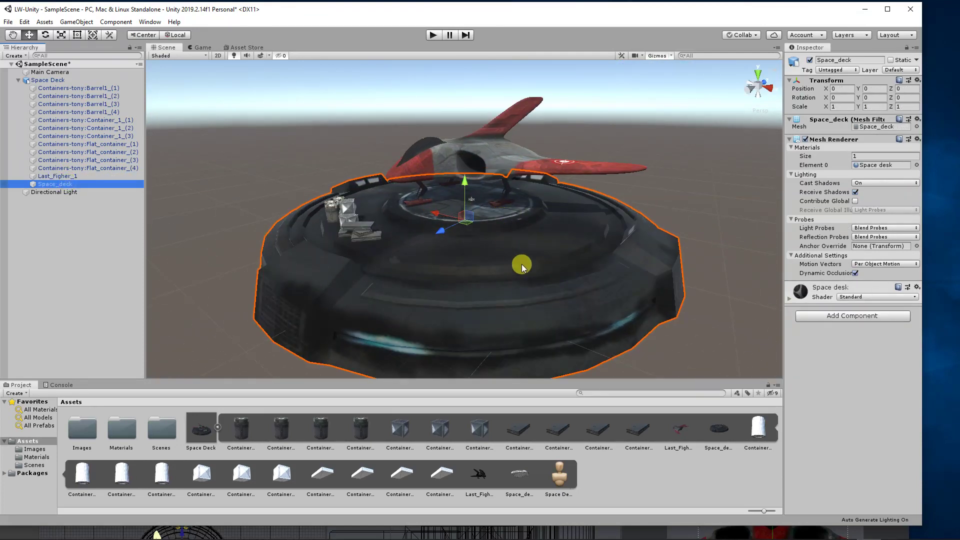
left_click(523, 272)
left_click(364, 227)
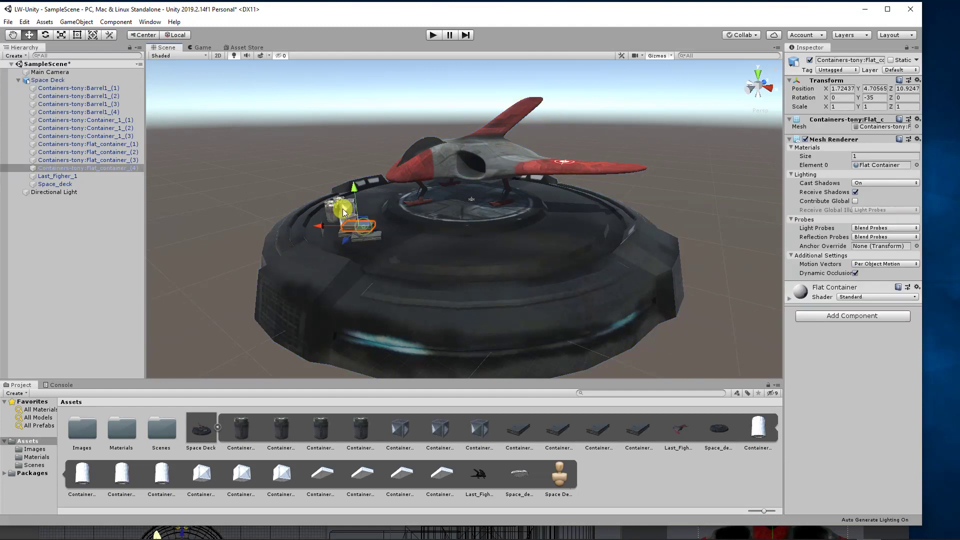
left_click(346, 210)
left_click(348, 209)
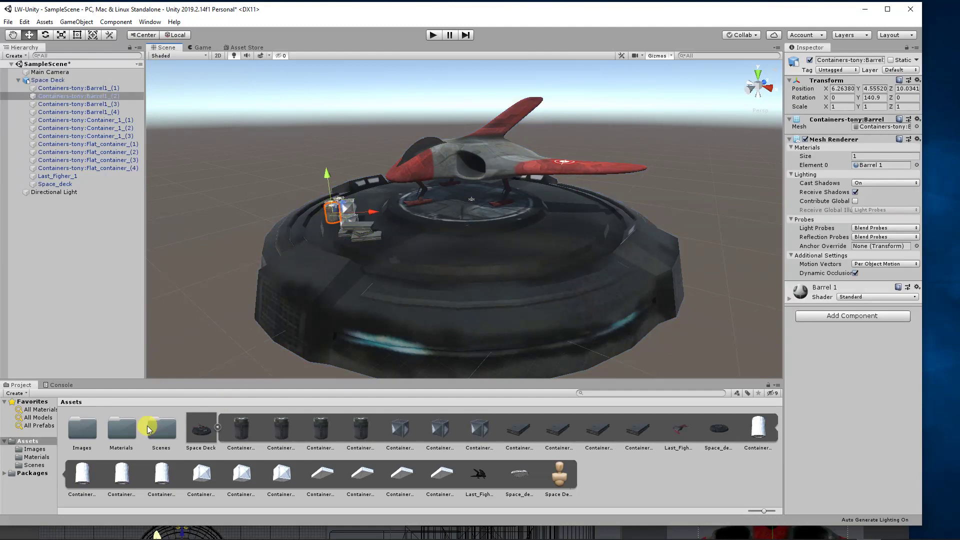
In the Materials folder, give Spaceship metallic 0.35 and smoothness 0.38
double_click(88, 432)
left_click(71, 402)
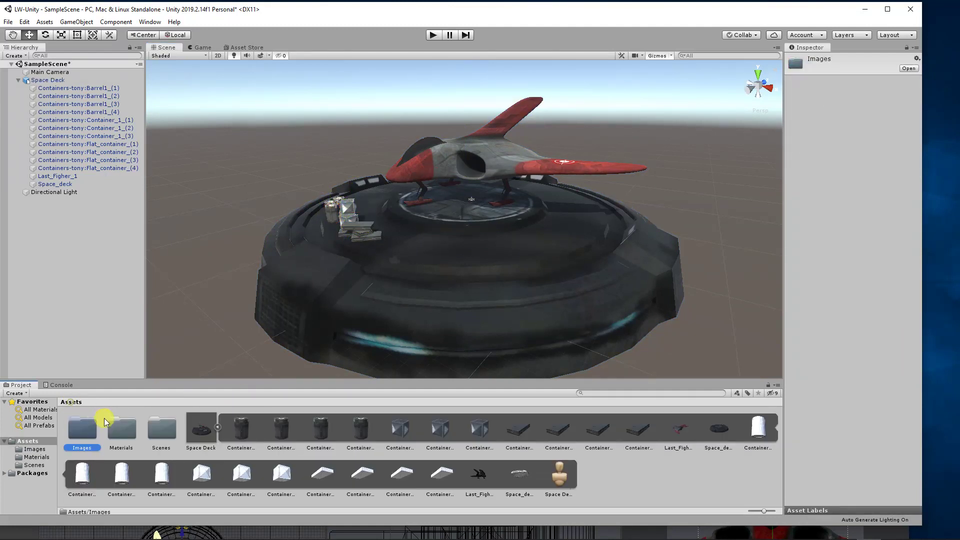
left_click(117, 428)
double_click(118, 428)
left_click(232, 427)
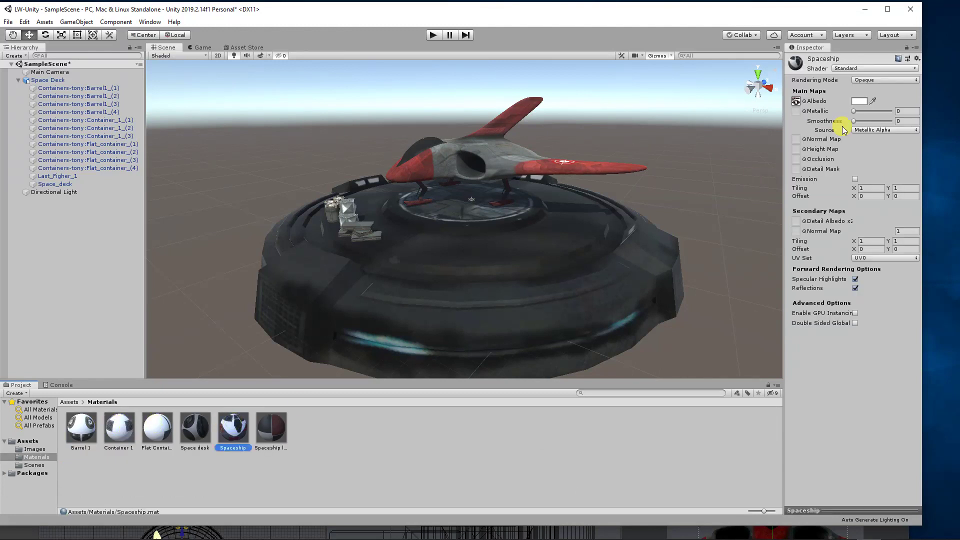
left_click_drag(853, 112, 876, 120)
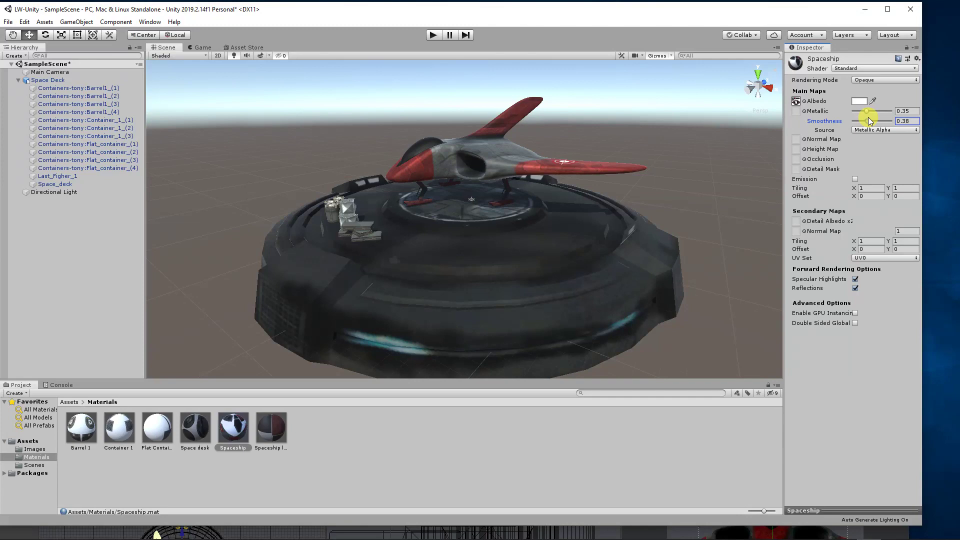
Orbit around the ship and deck, return to Assets, and bring LightWave forward
mouse_move(429, 208)
left_mouse_down("alt")
mouse_move(451, 237)
mouse_move(500, 222)
left_mouse_up("alt")
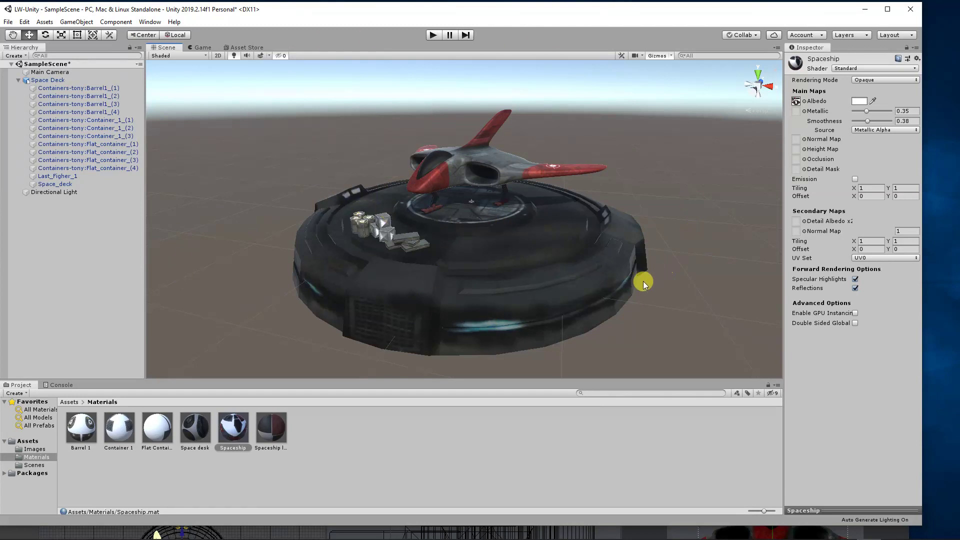
left_click(69, 402)
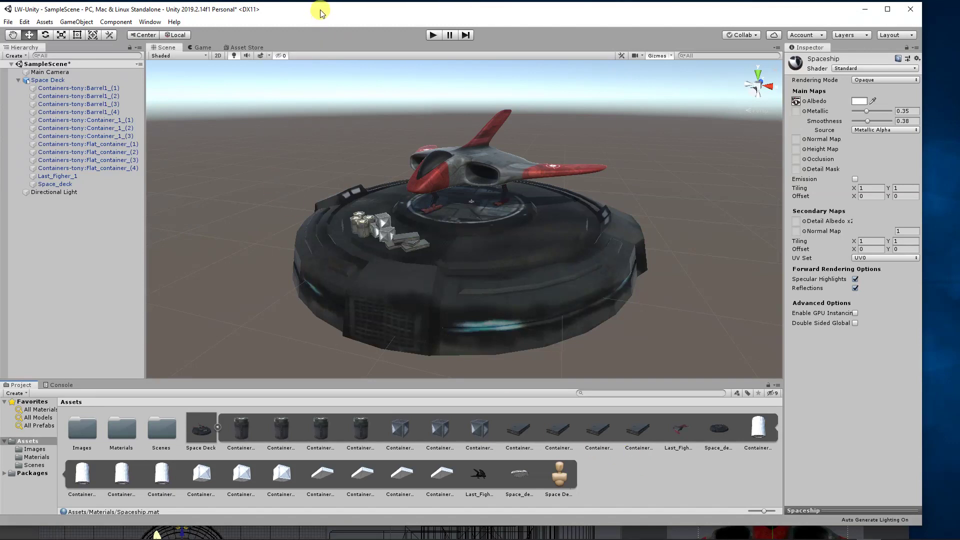
left_click_drag(321, 13, 345, 272)
left_click_drag(382, 142, 407, 15)
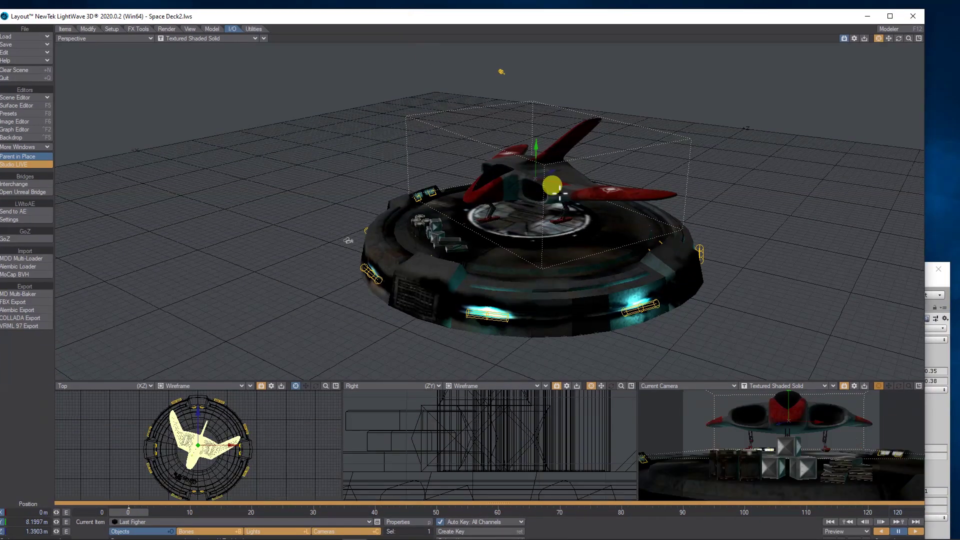
left_click(937, 288)
left_click_drag(650, 272, 613, 24)
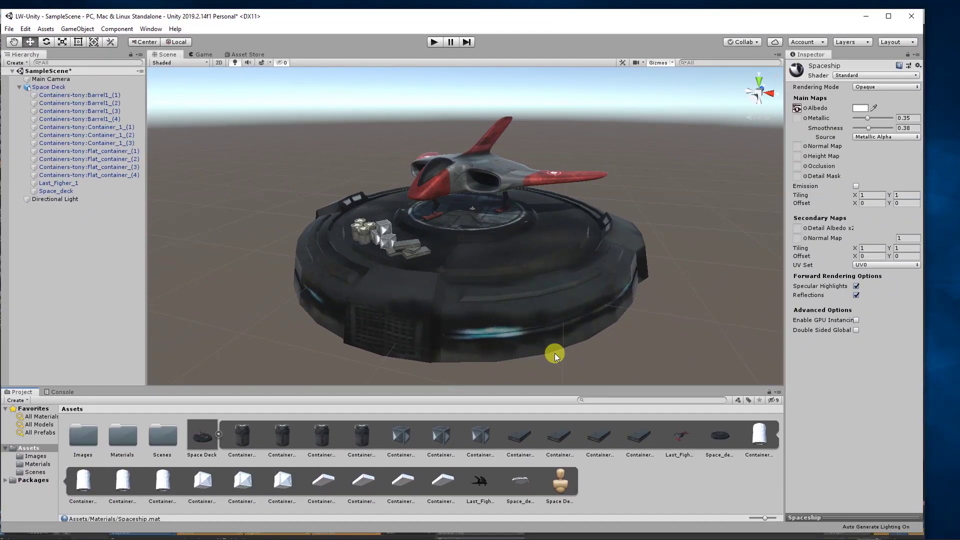